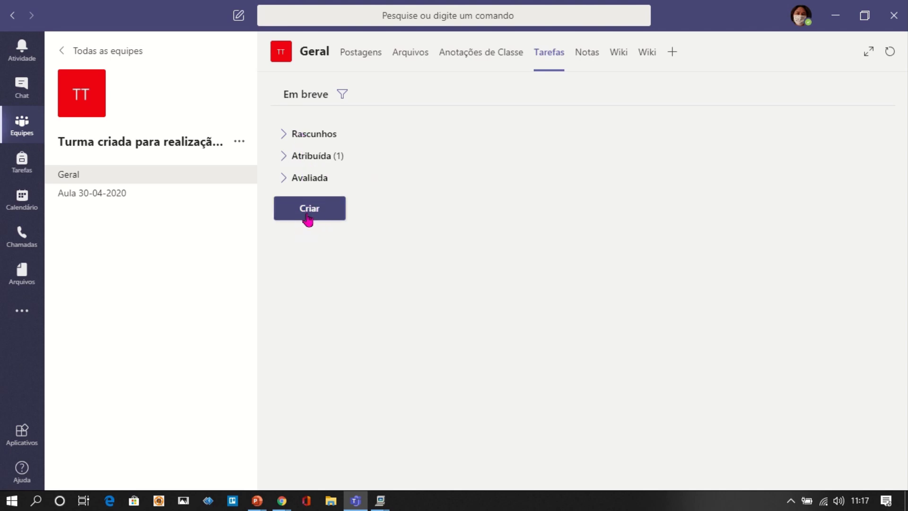
Expand the Atribuída and Avaliada assignment groups and open the assigned task "Recuperação da atividade remota - Vídeo".
left_click(284, 160)
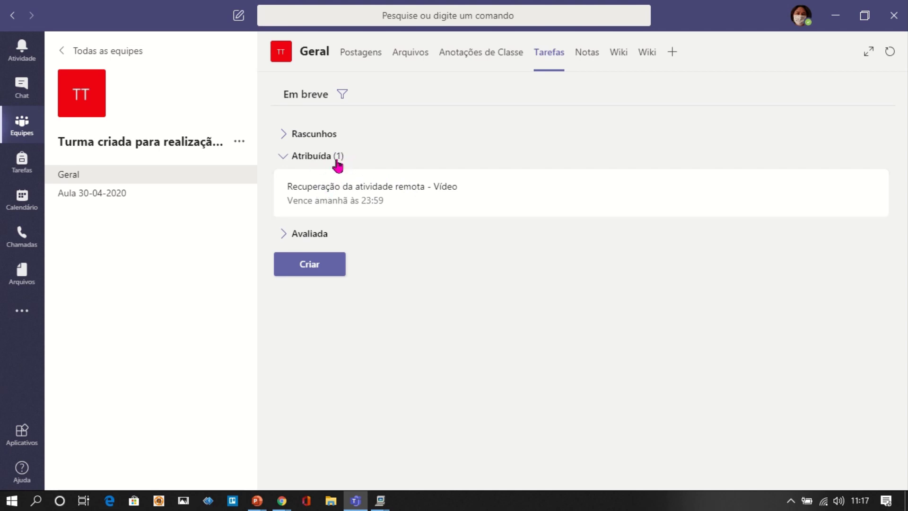
left_click(315, 241)
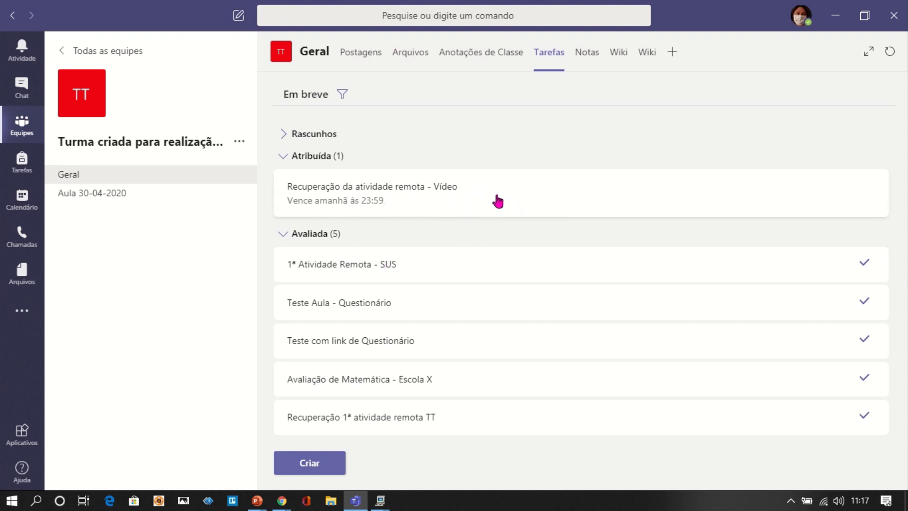
left_click(518, 195)
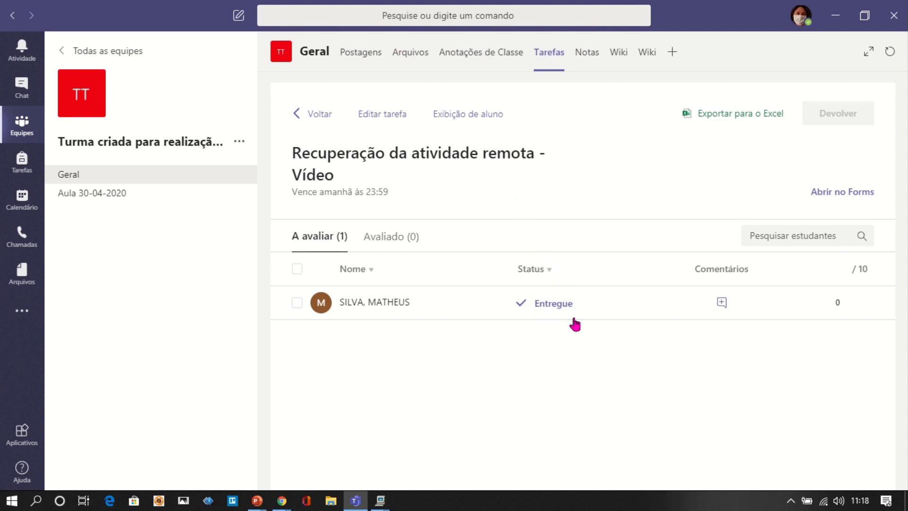
View the class grades overview and look through the columns of all assignments, returning to the first ones.
left_click(593, 62)
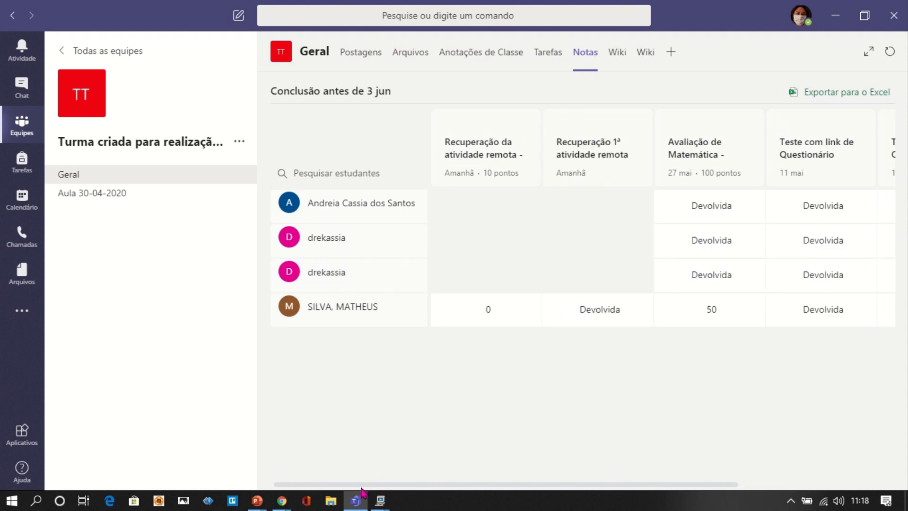
left_click_drag(361, 487, 578, 501)
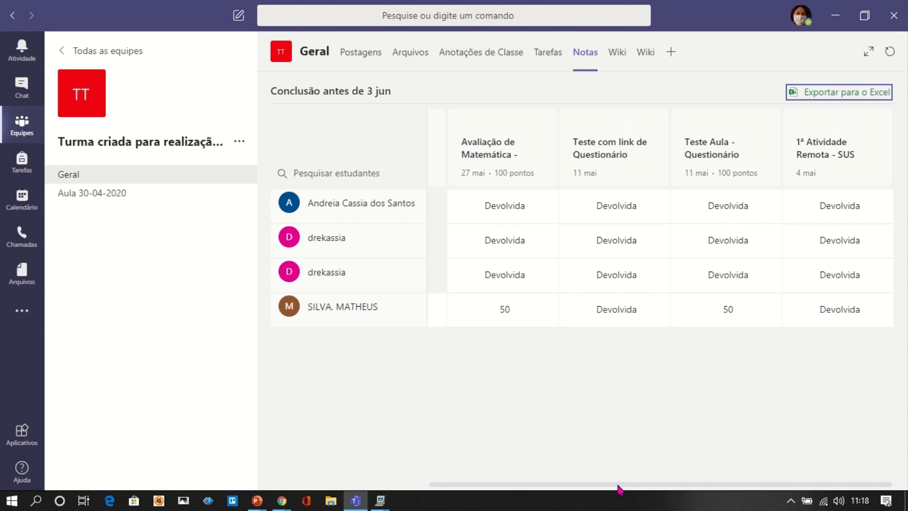
left_click_drag(618, 485, 438, 474)
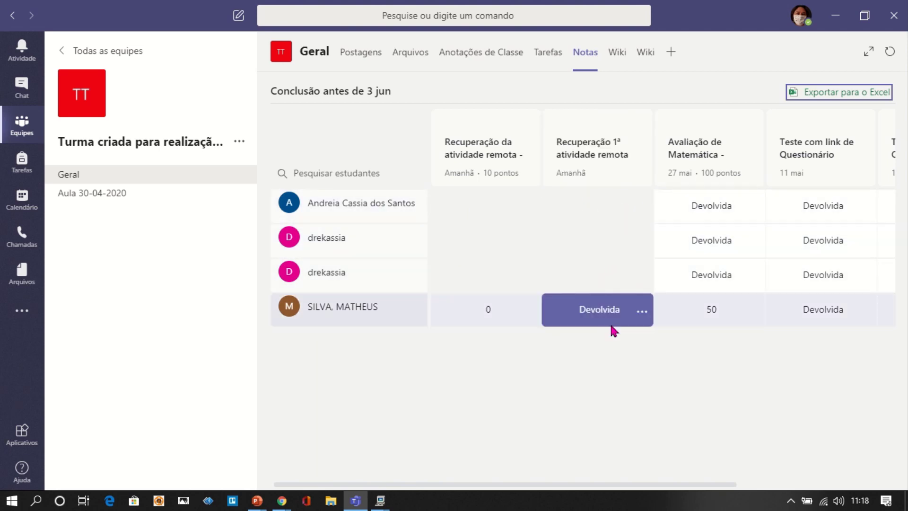
Review the student's submitted Word document and feedback for "Recuperação 1ª atividade remota", and return to the grades.
left_click(644, 316)
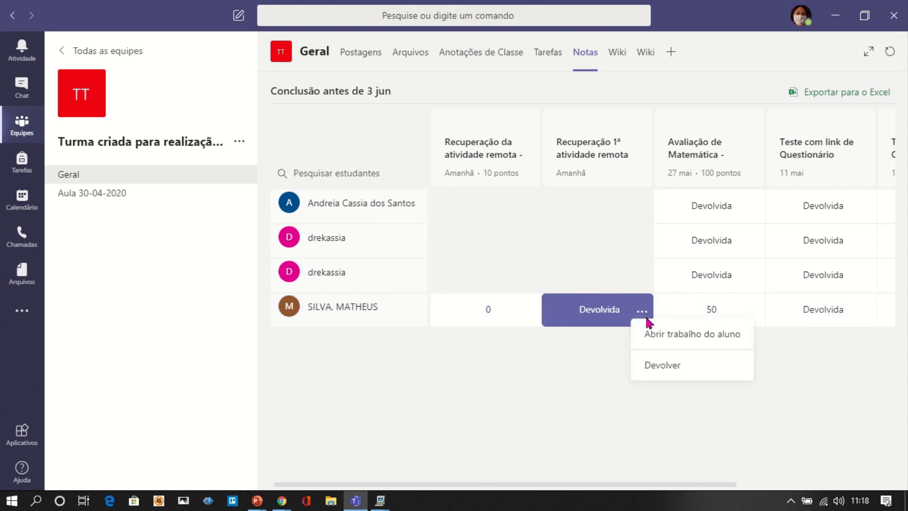
left_click(660, 340)
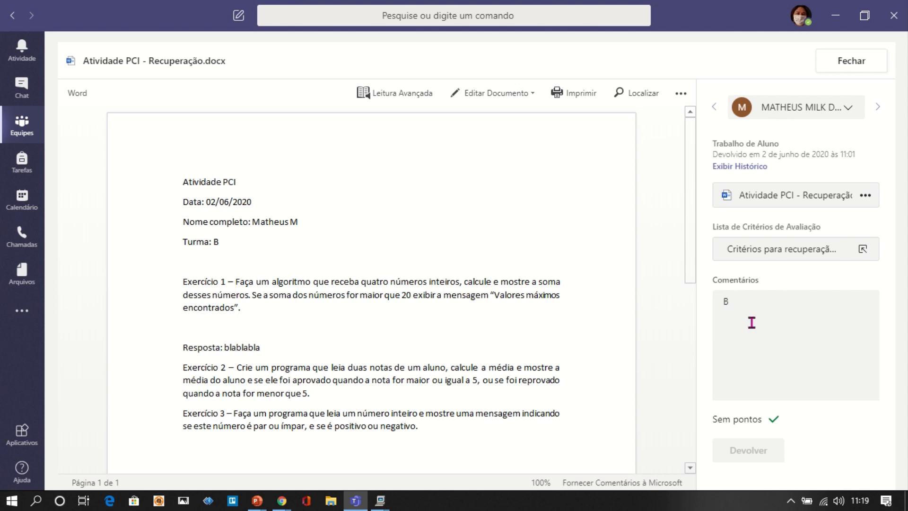
left_click(857, 66)
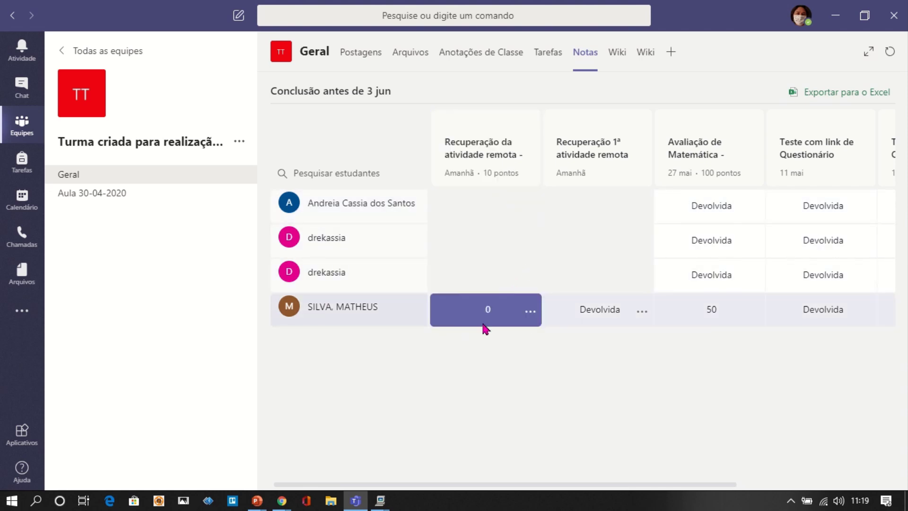
Open the student's work for "Recuperação da atividade remota - Vídeo" and review the quiz answers.
left_click(529, 314)
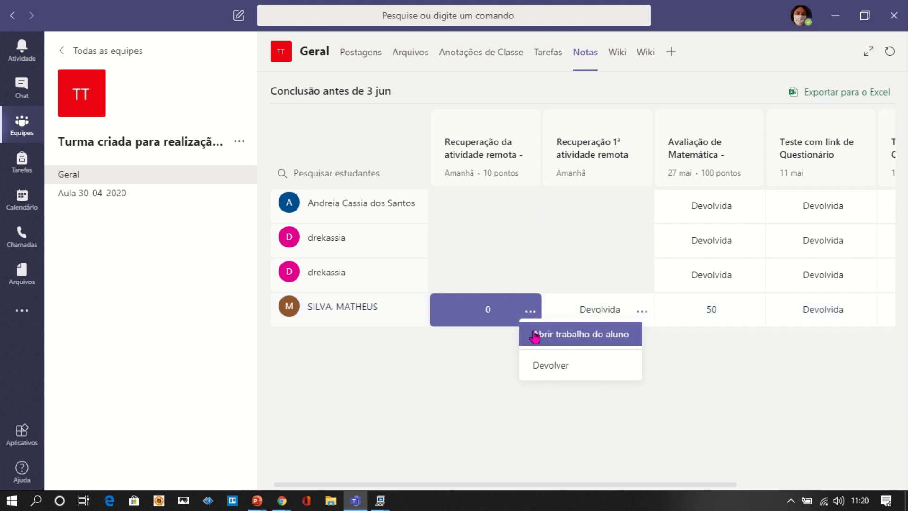
left_click(564, 336)
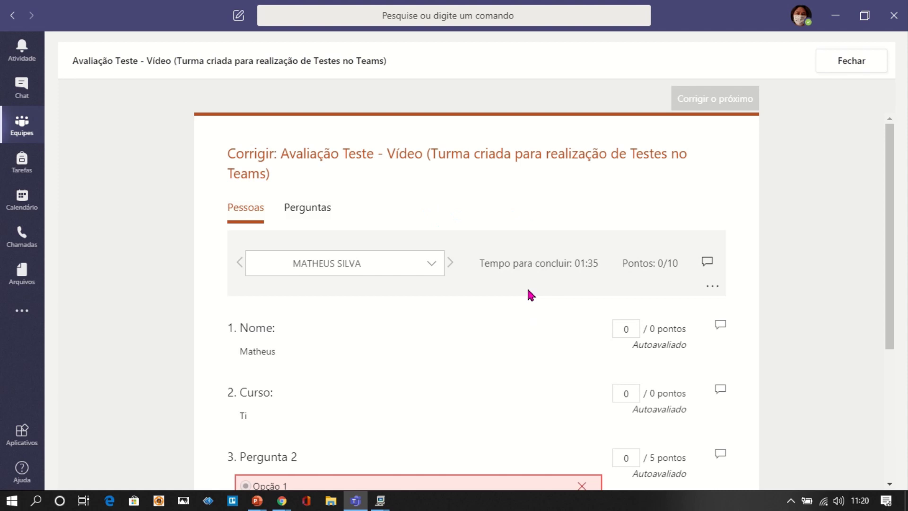
scroll(535, 344, "down", 4)
scroll(535, 344, "down", 1)
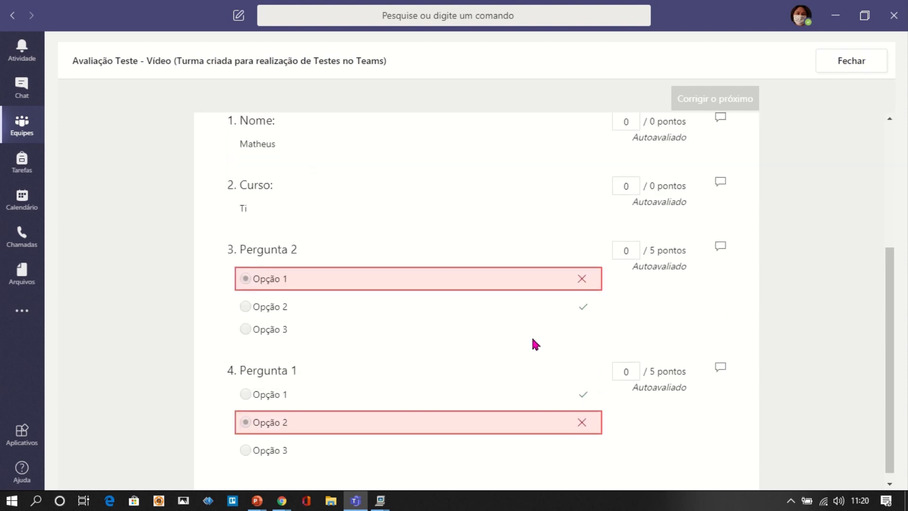
scroll(534, 344, "up", 5)
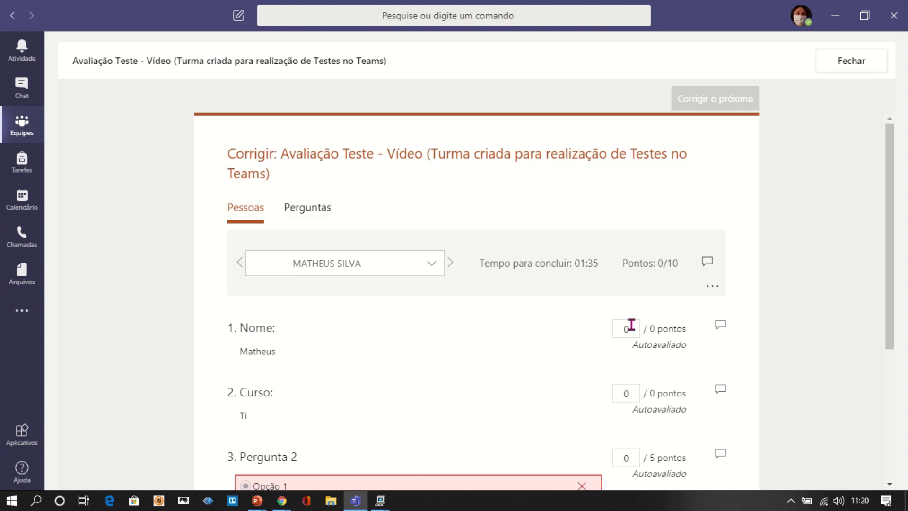
left_click(713, 288)
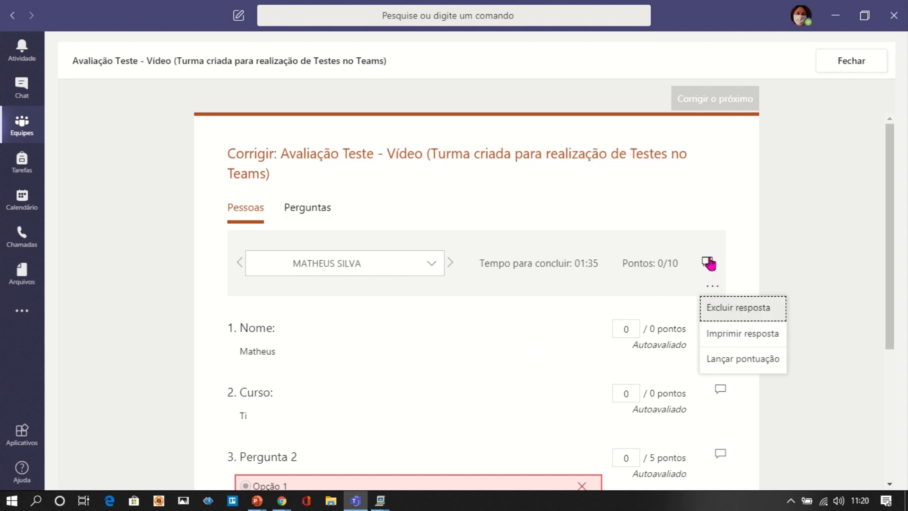
left_click(763, 360)
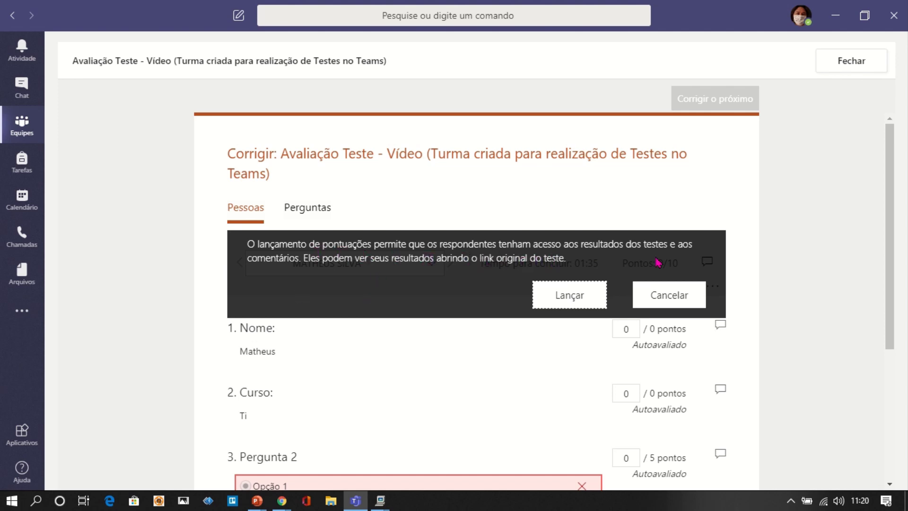
left_click(763, 261)
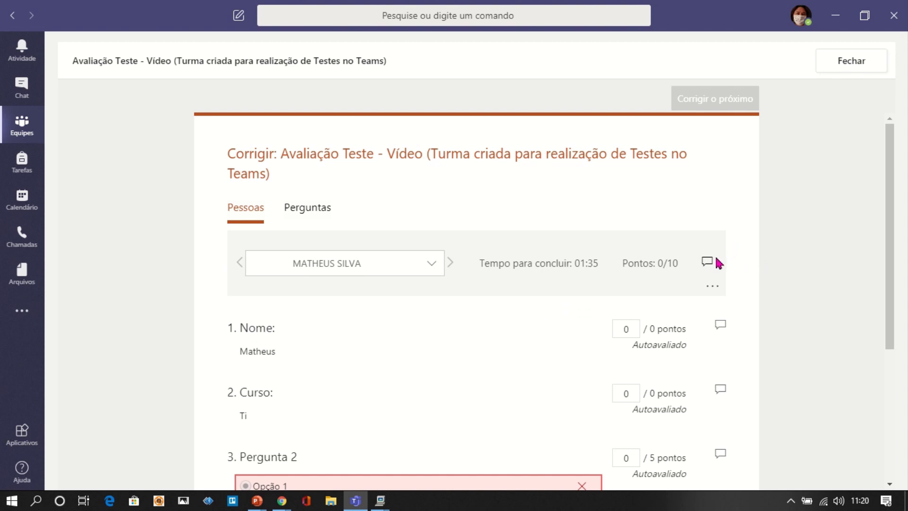
Add the comment "I" to the student's quiz response, release the score, and close the submission.
left_click(705, 268)
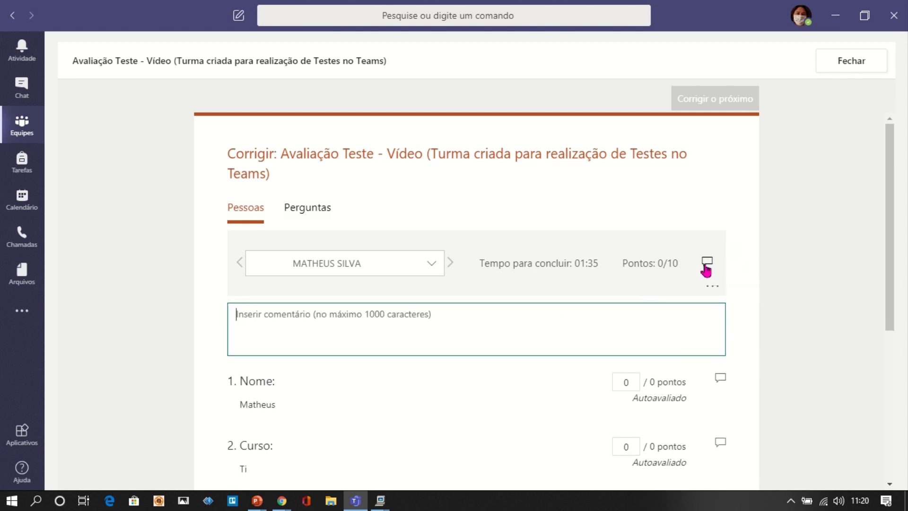
left_click(380, 320)
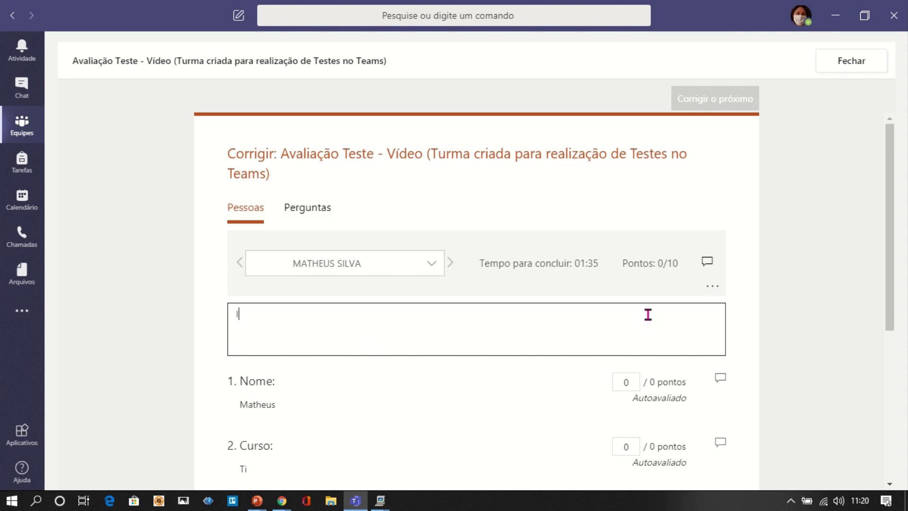
left_click(720, 287)
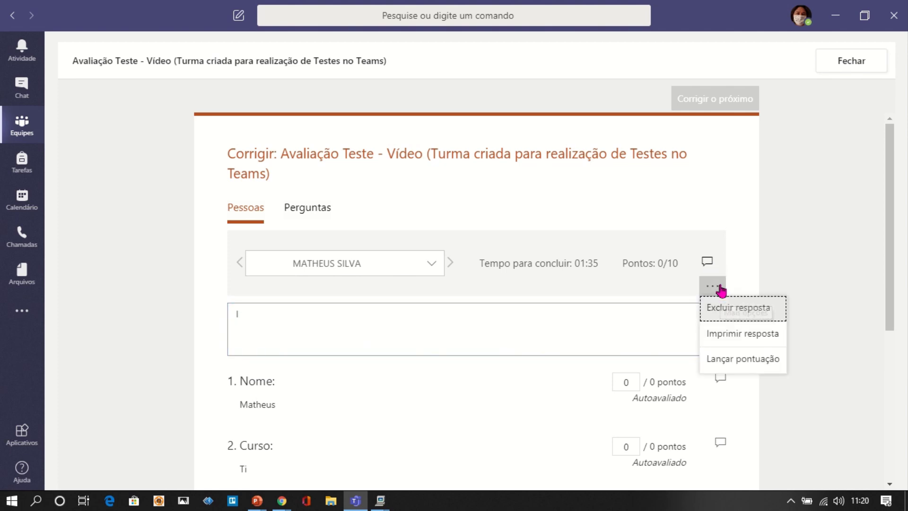
left_click(765, 364)
left_click(574, 299)
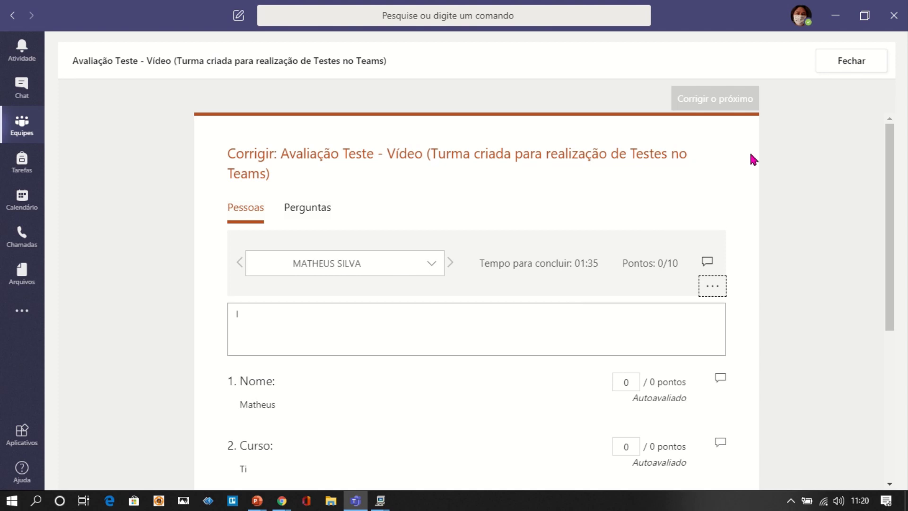
left_click(862, 69)
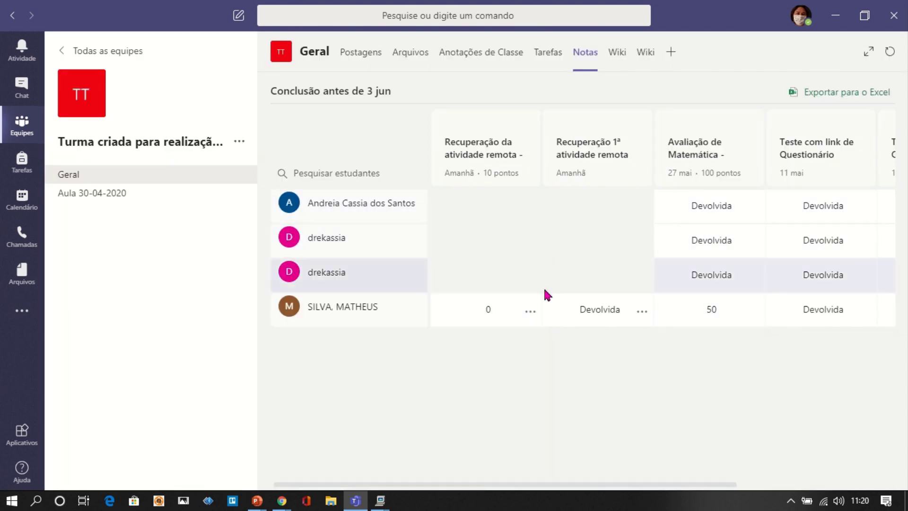
Reopen the student's "Recuperação da atividade remota - Vídeo" quiz from the grades to check the saved comment, and close it.
left_click(532, 314)
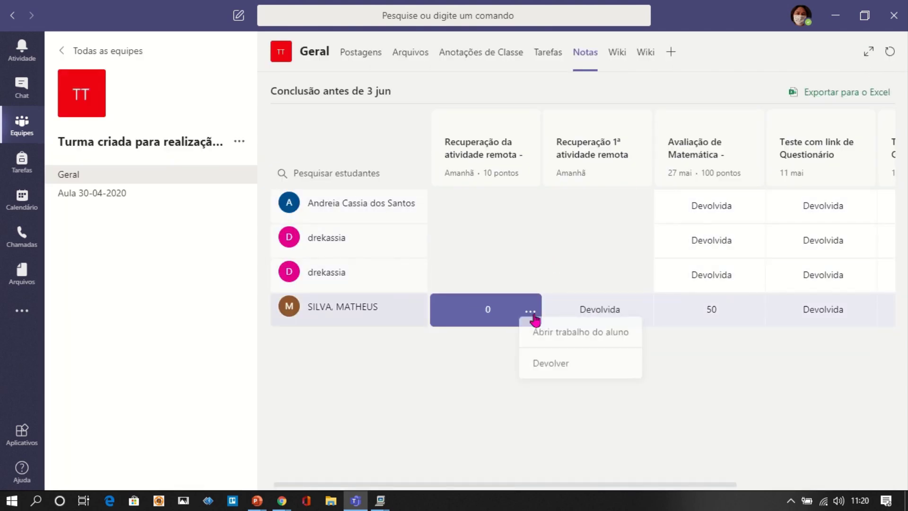
left_click(558, 379)
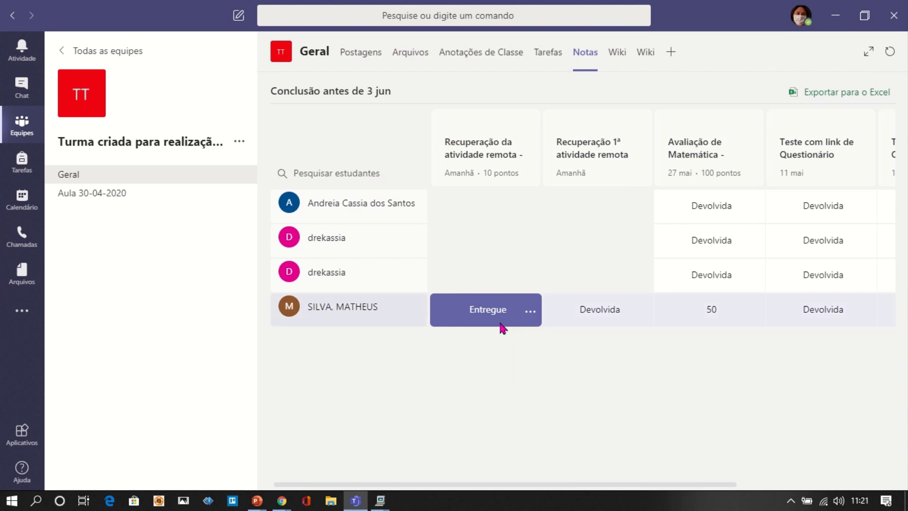
left_click(529, 318)
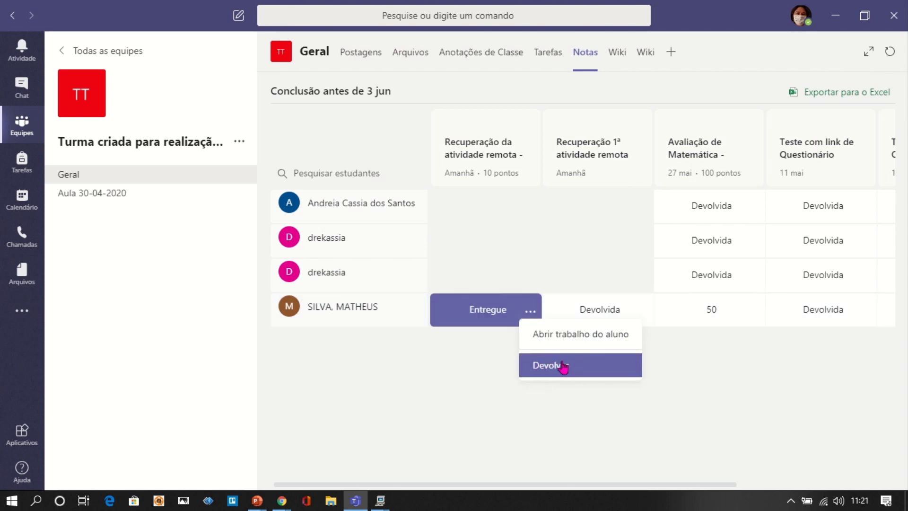
left_click(580, 340)
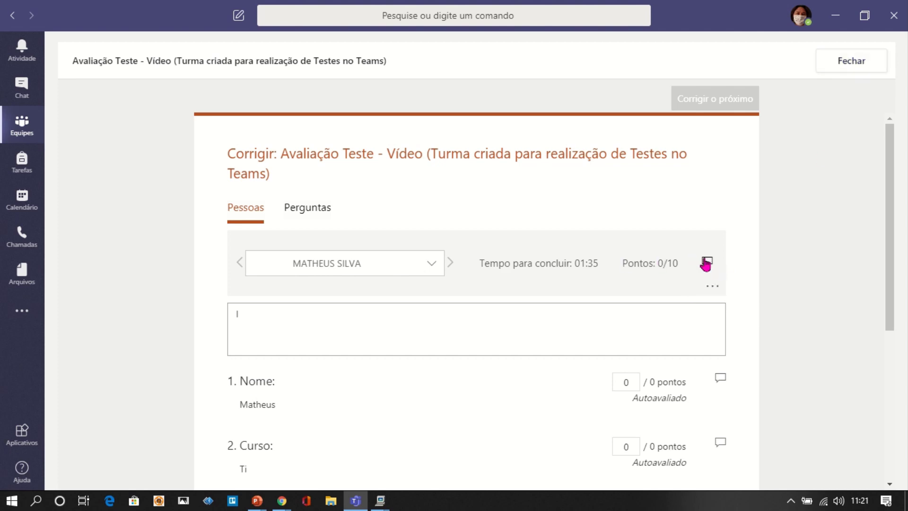
left_click(573, 327)
left_click(847, 64)
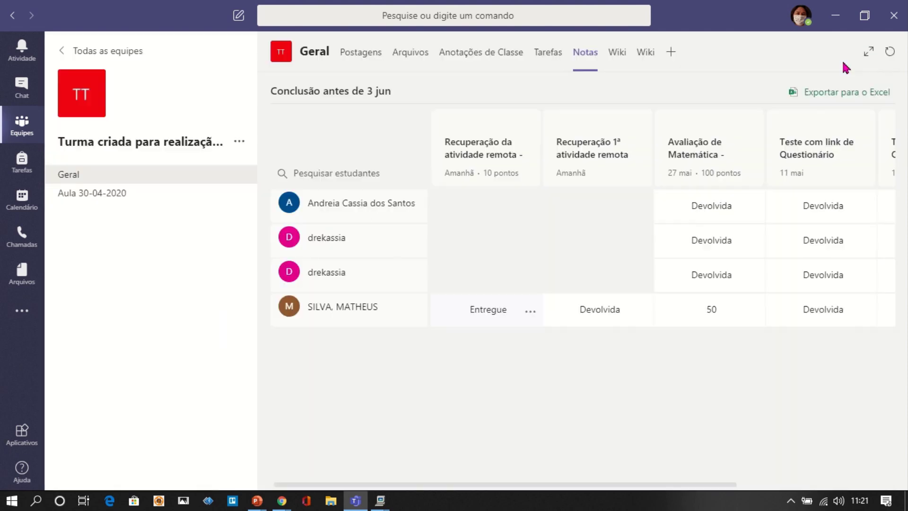
Return the student's work for "Recuperação da atividade remota - Vídeo" from the grades overview.
left_click(530, 311)
left_click(550, 367)
mouse_move(414, 489)
left_mouse_down()
mouse_move(539, 493)
mouse_move(407, 485)
left_mouse_up()
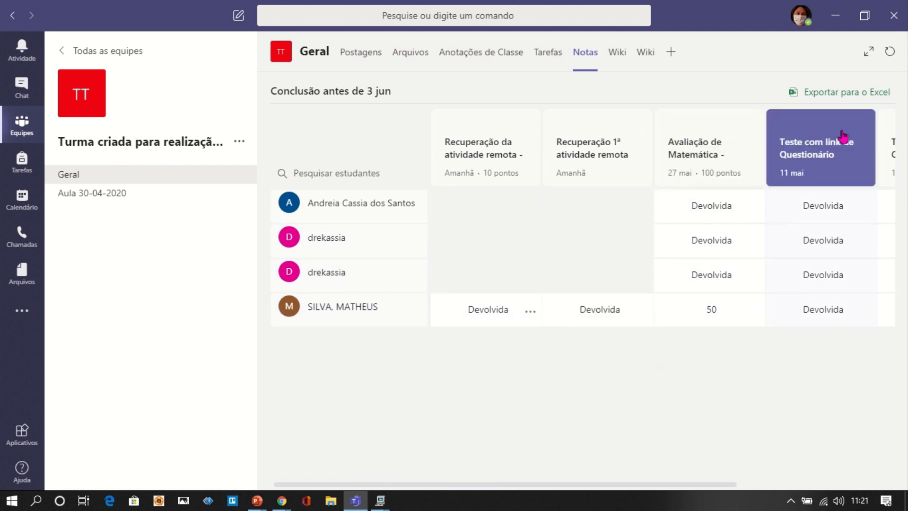
Export the class grades to Excel and open the downloaded file, dismissing the data-loss notice.
left_click(849, 96)
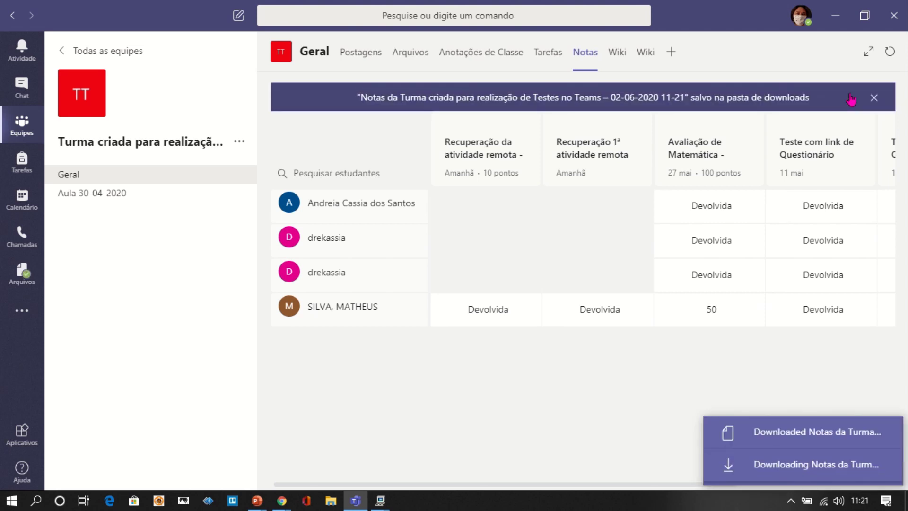
left_click(831, 442)
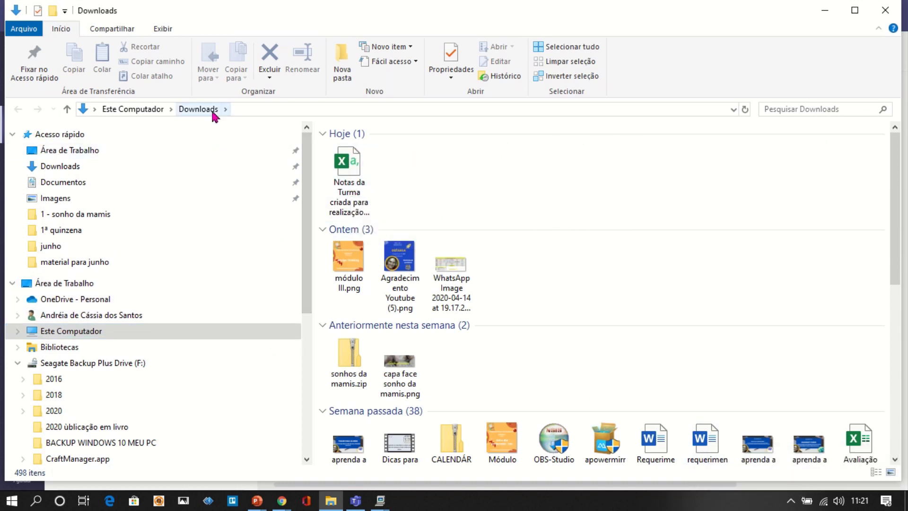
double_click(355, 167)
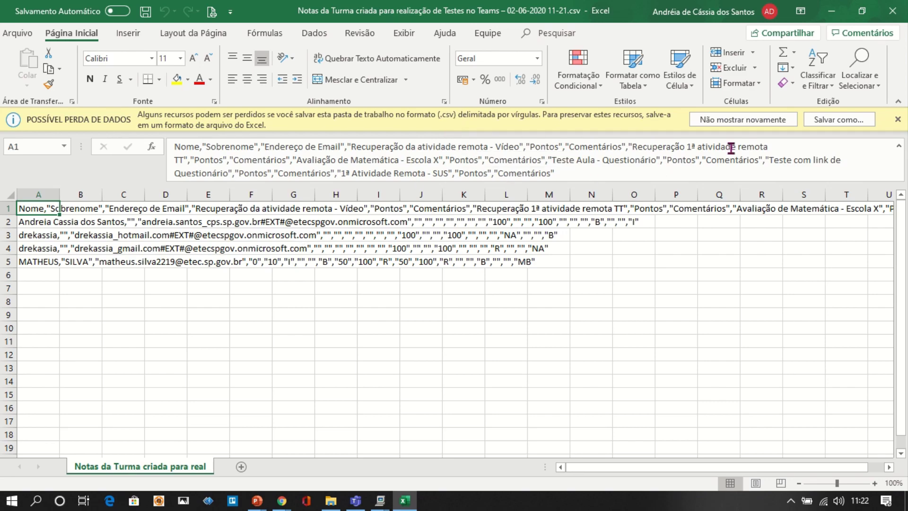
left_click(898, 120)
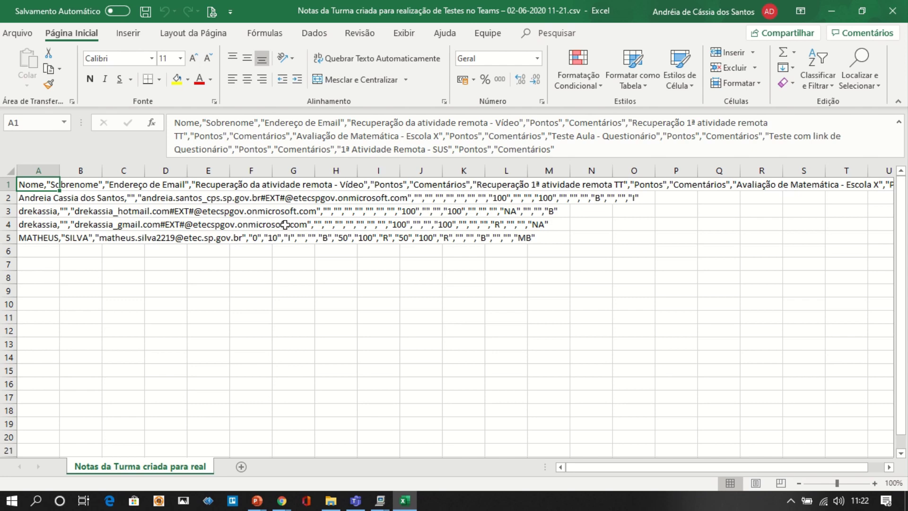
Split column A into separate columns as delimited text, adding comma (Vírgula) to the tab delimiter.
left_click(41, 168)
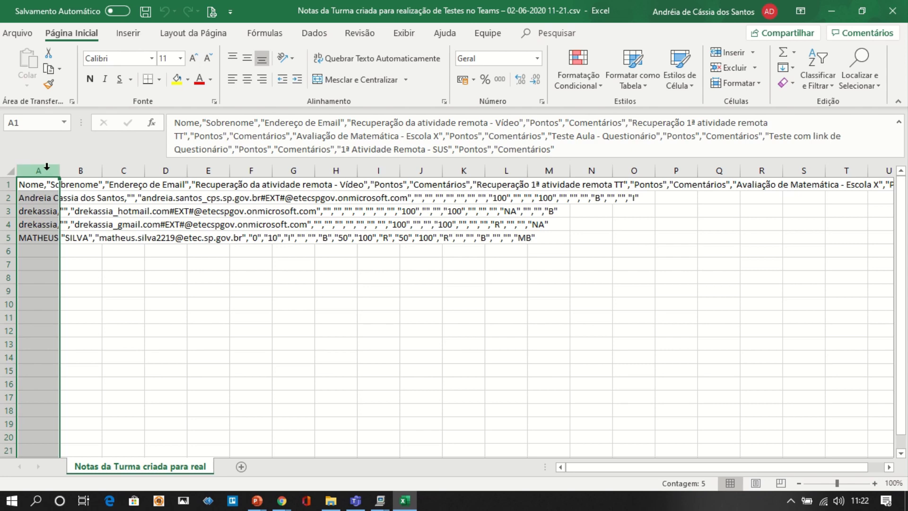
left_click(315, 34)
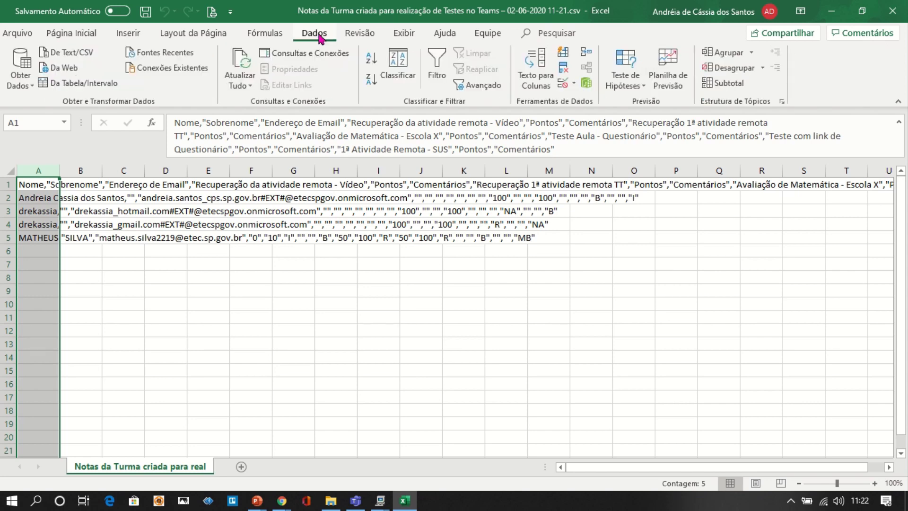
left_click(540, 81)
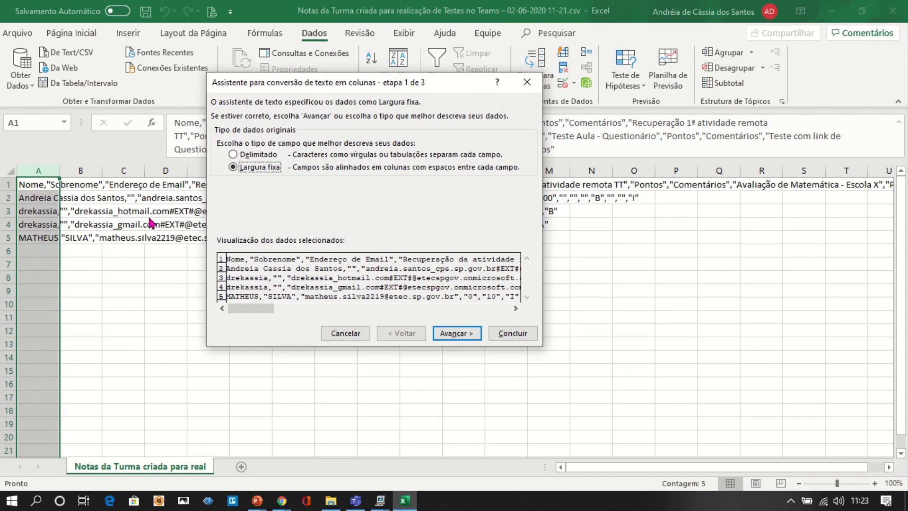
left_click(253, 157)
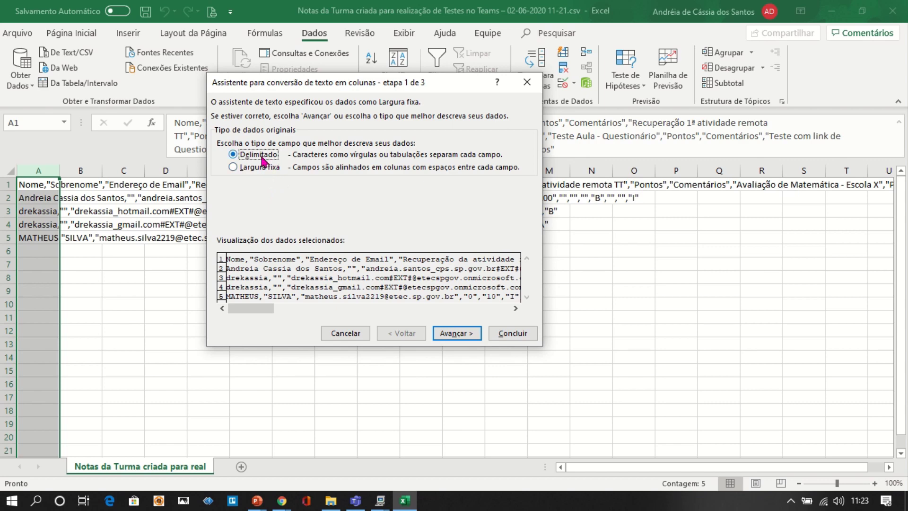
left_click(455, 333)
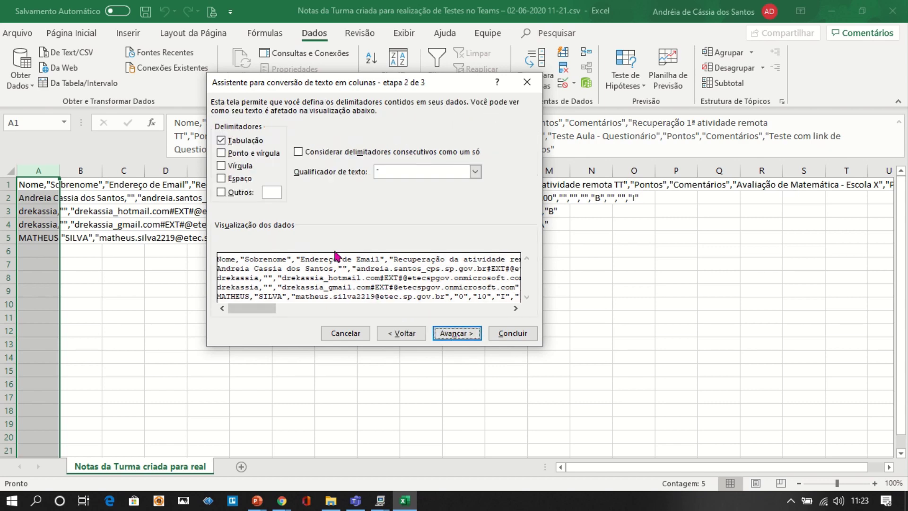
left_click(242, 169)
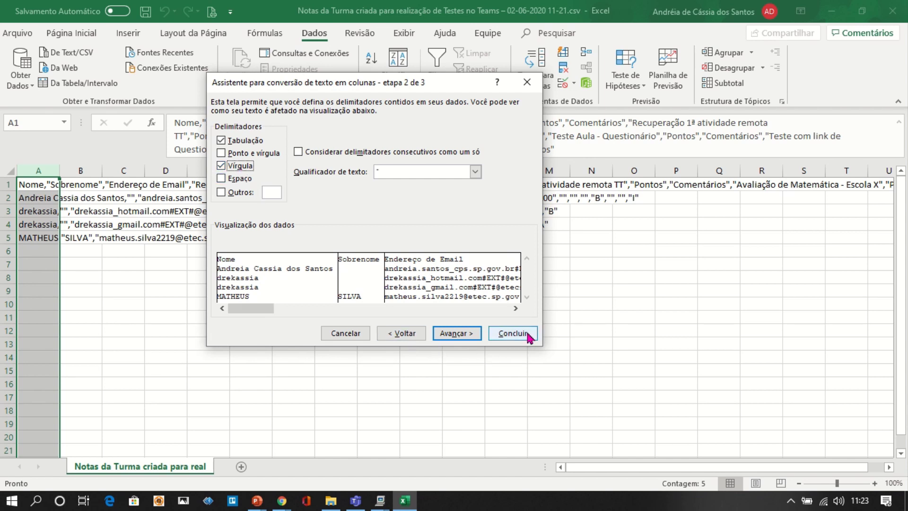
left_click(512, 333)
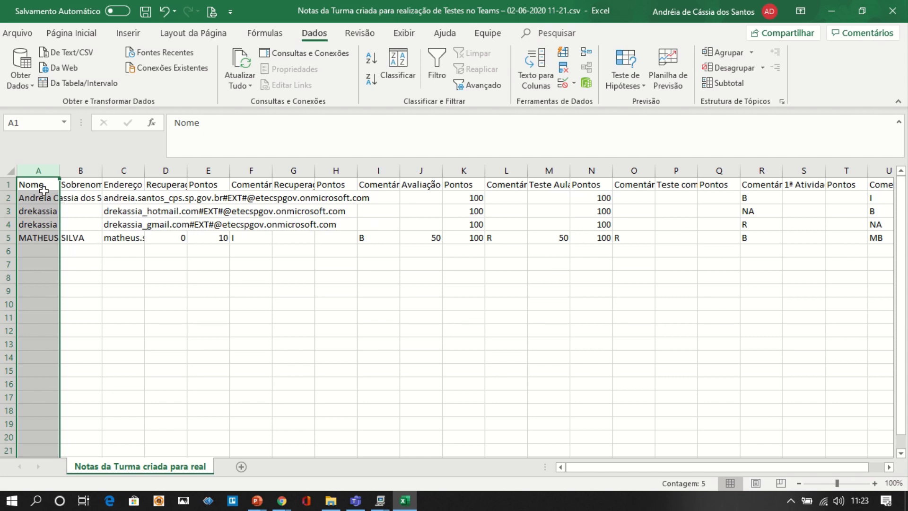
Format the range A1:U5 as a table with headers, using the light style with a solid blue header row.
left_click(36, 186)
left_click_drag(37, 185, 803, 243)
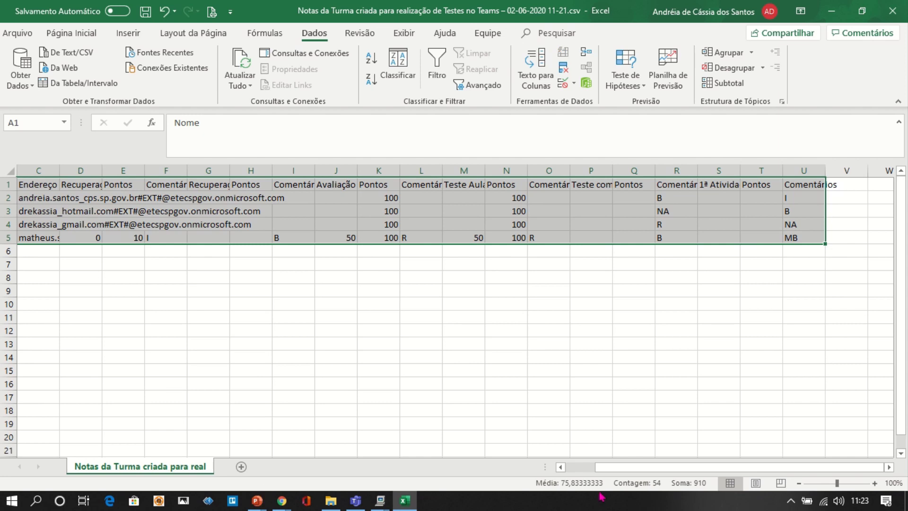
left_click_drag(624, 472, 597, 470)
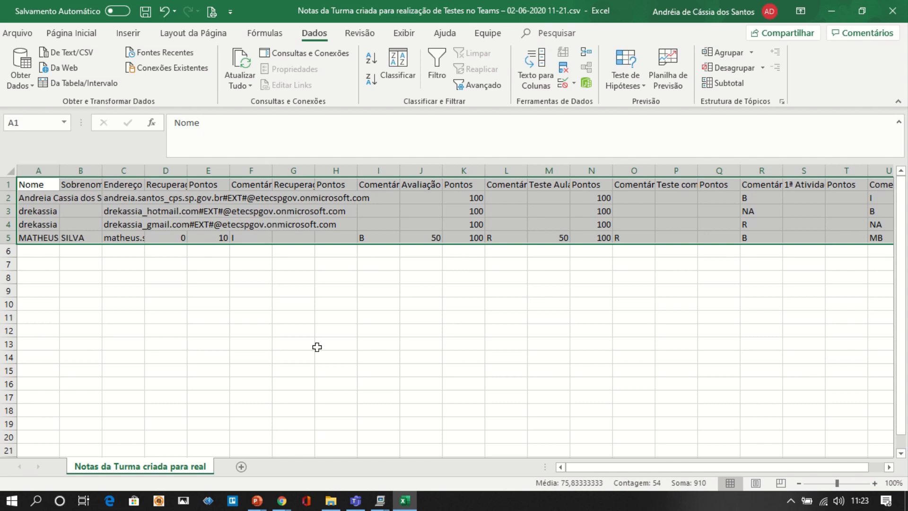
left_click(95, 37)
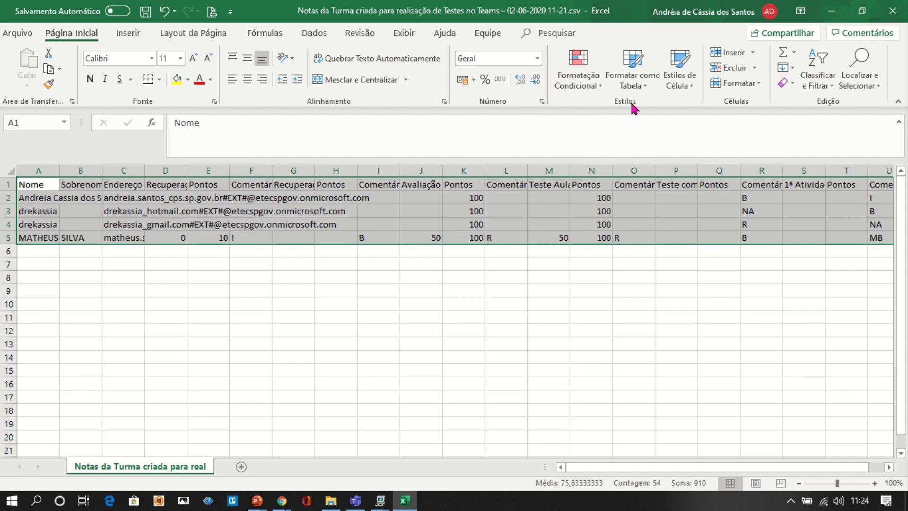
left_click(649, 91)
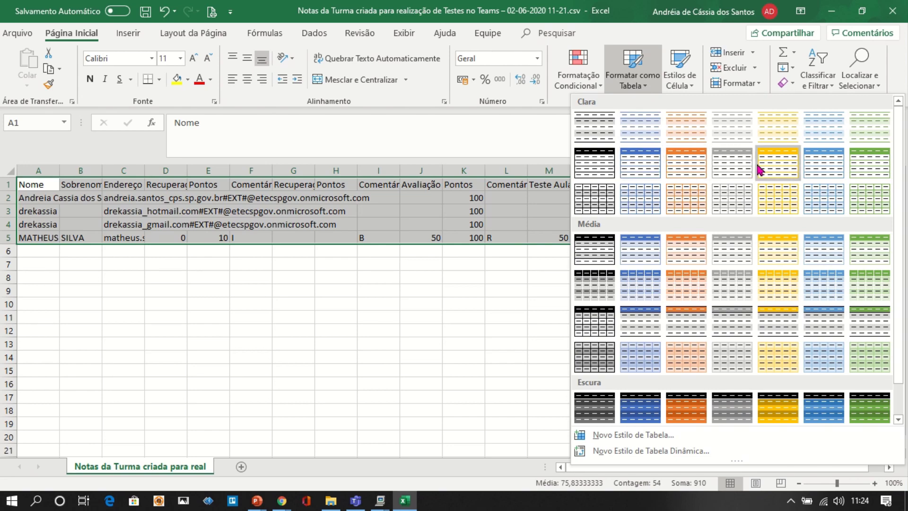
left_click(649, 163)
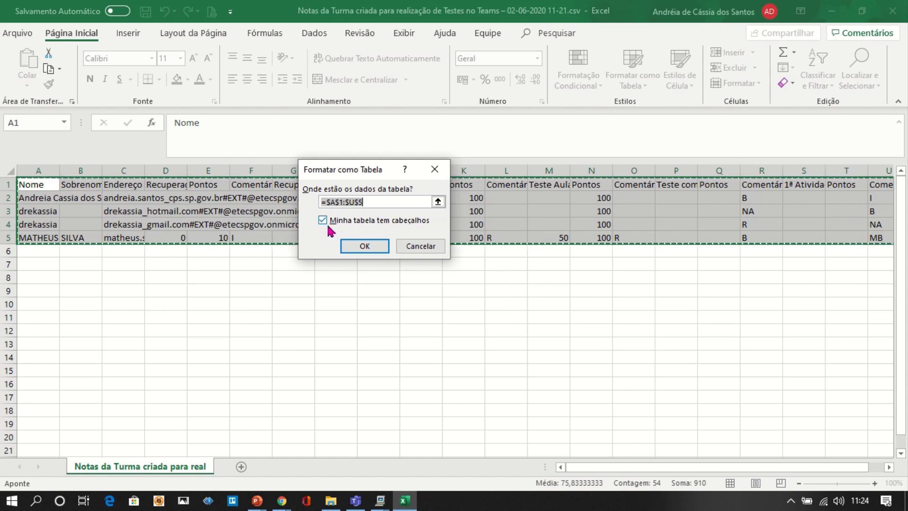
left_click(373, 253)
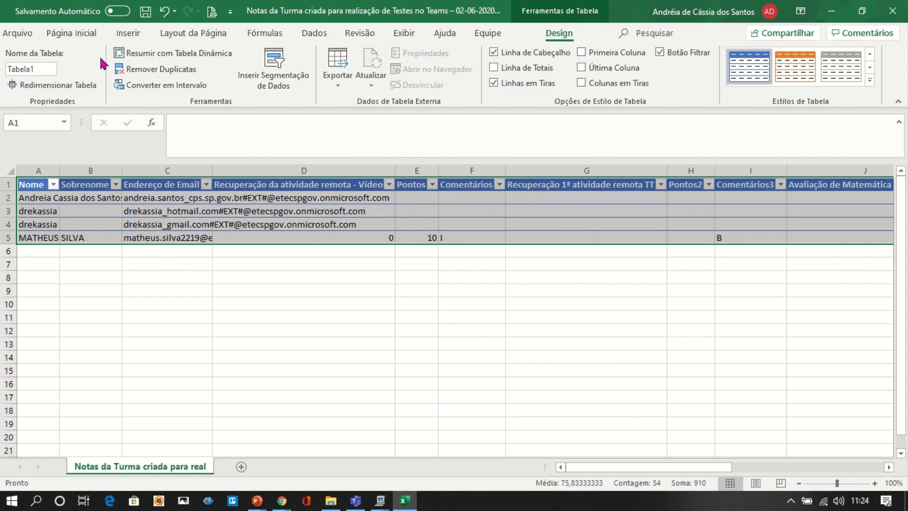
AutoFit the widths of all the table's columns to their contents and deselect the table.
left_click(91, 33)
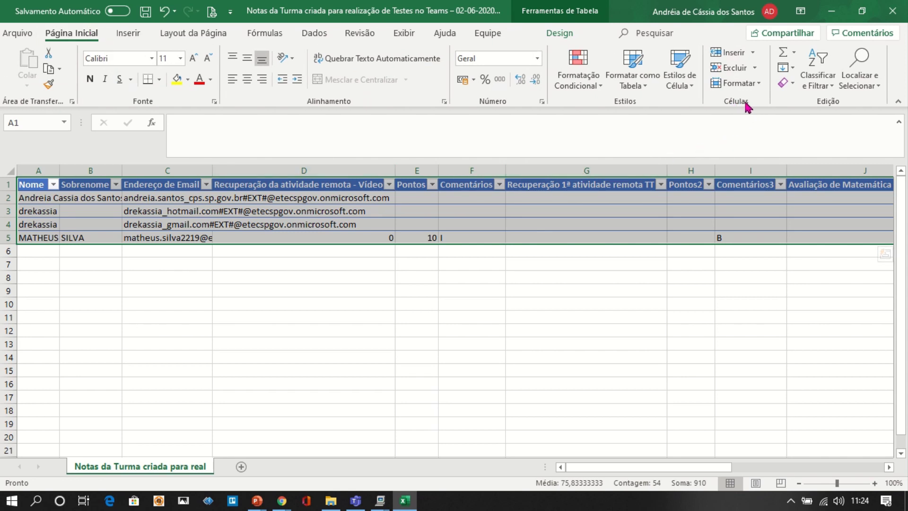
left_click(759, 84)
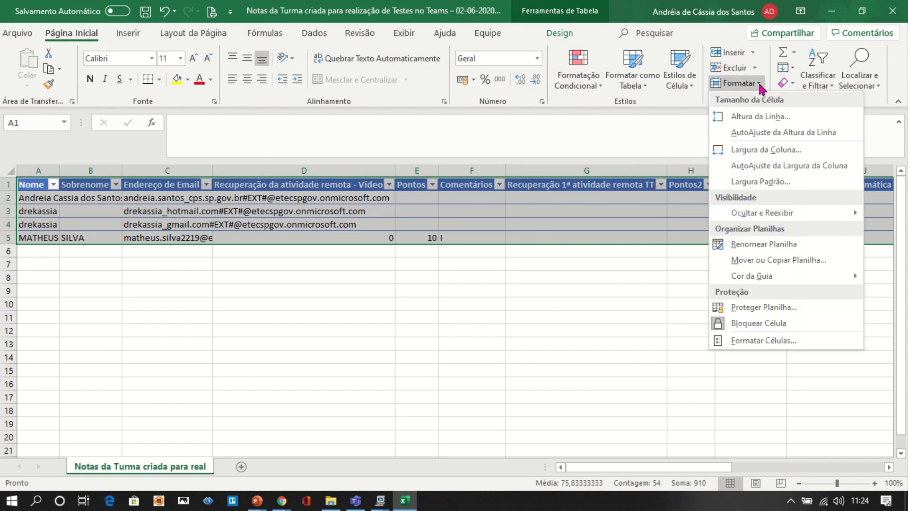
left_click(798, 168)
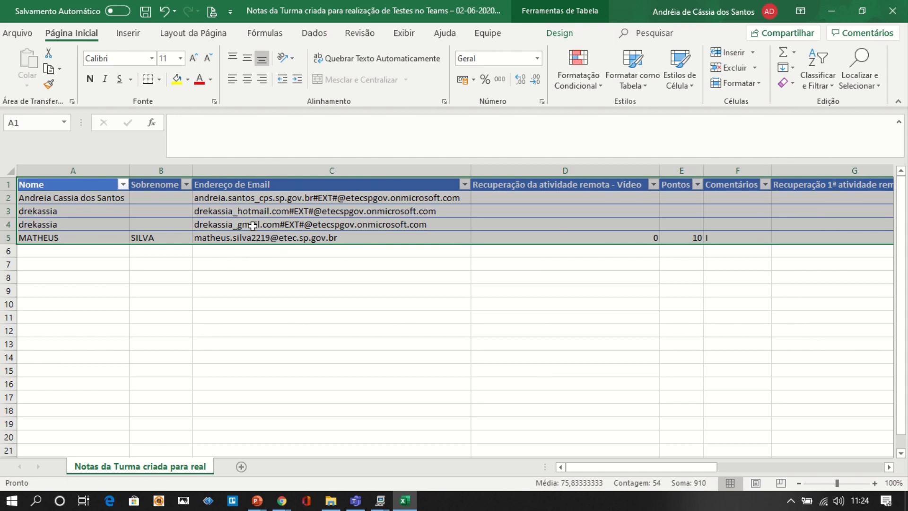
left_click(136, 252)
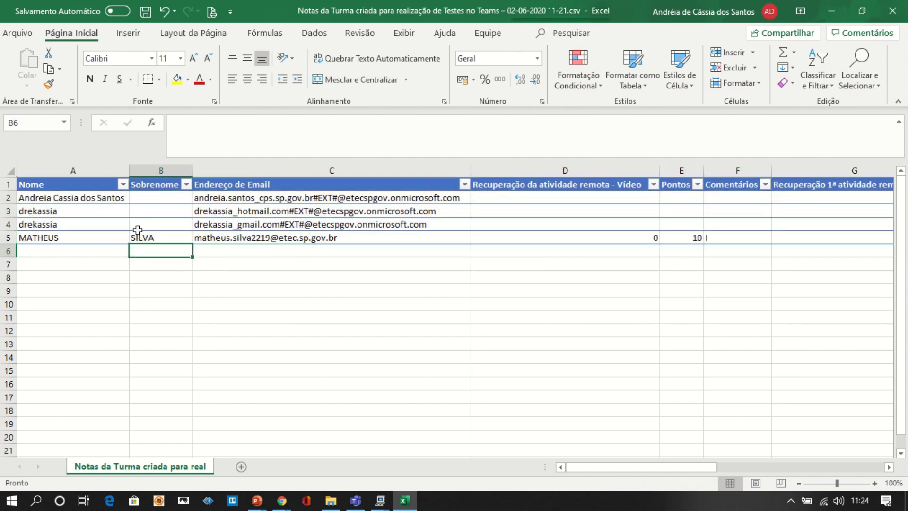
Sort the table by the Nome column from Z to A, followed by a sort from A to Z.
left_click(123, 184)
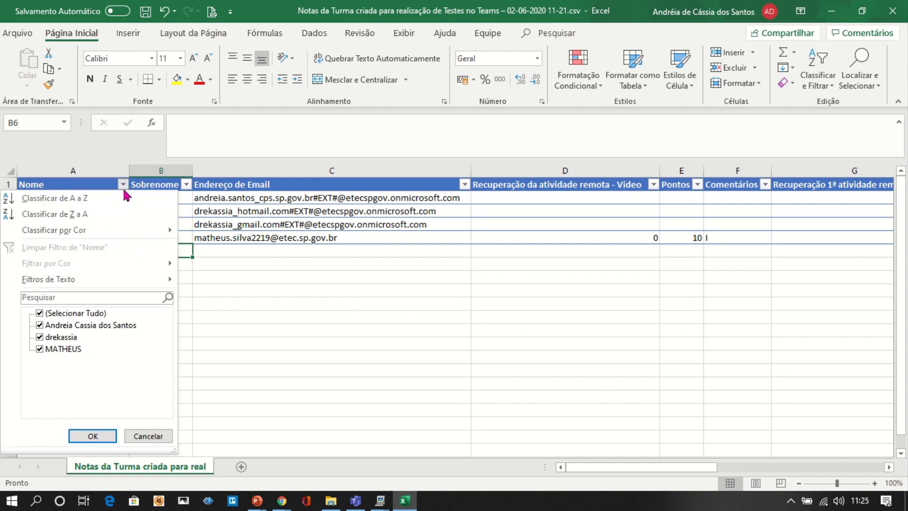
left_click(84, 215)
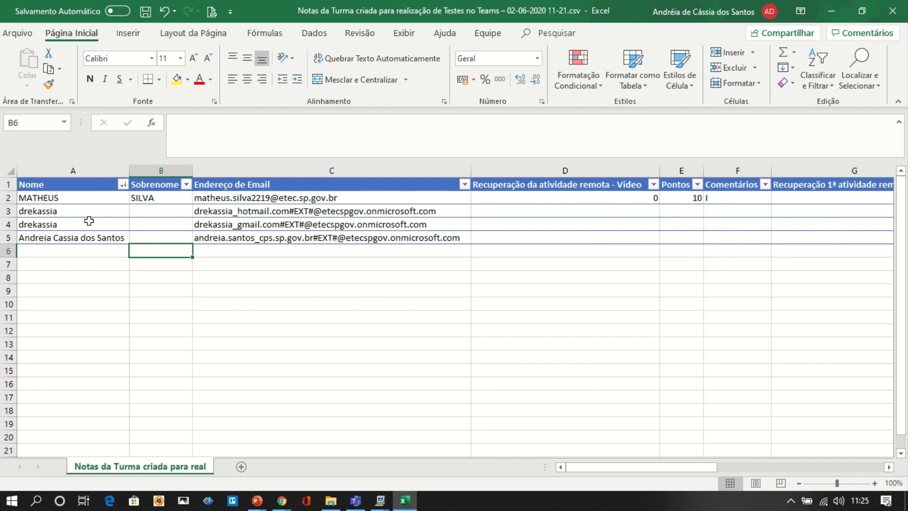
left_click(122, 185)
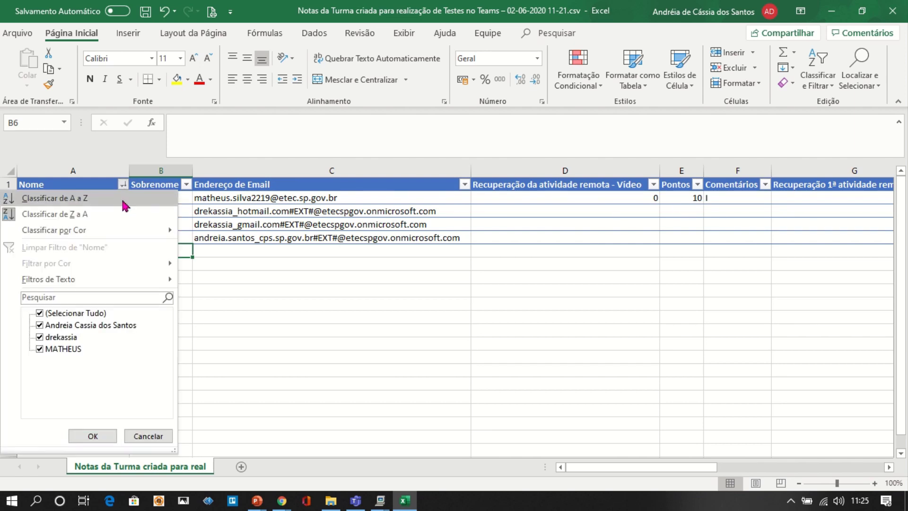
left_click(124, 203)
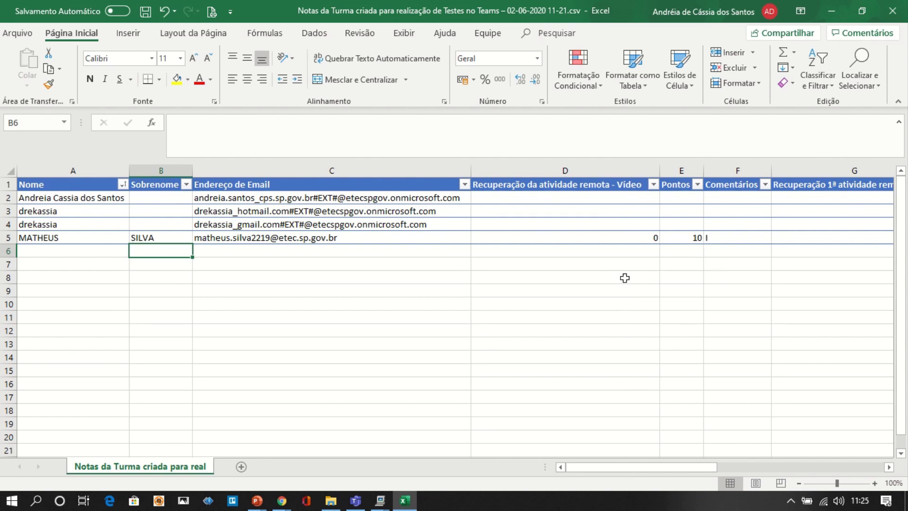
Move the comment "I" from cell F5 to D5, replacing the numeric grade for "Recuperação da atividade remota - Vídeo".
left_click(611, 238)
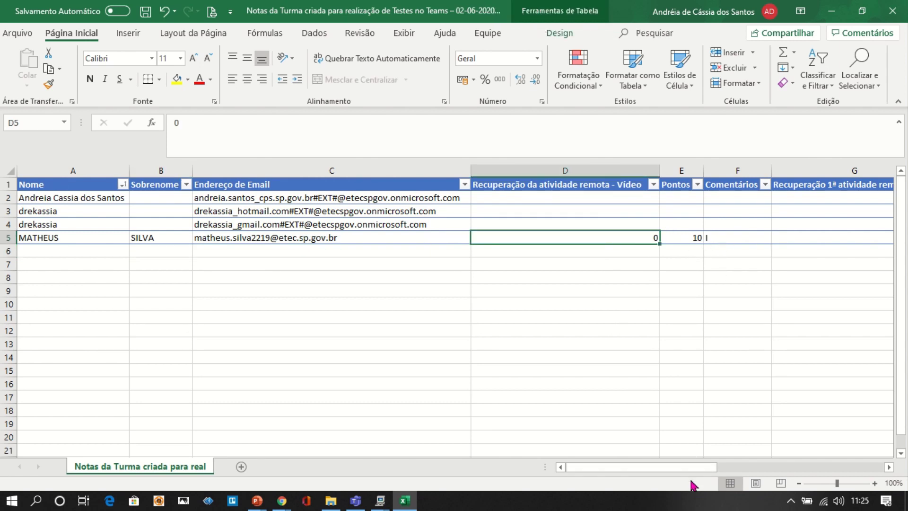
left_click_drag(695, 467, 675, 472)
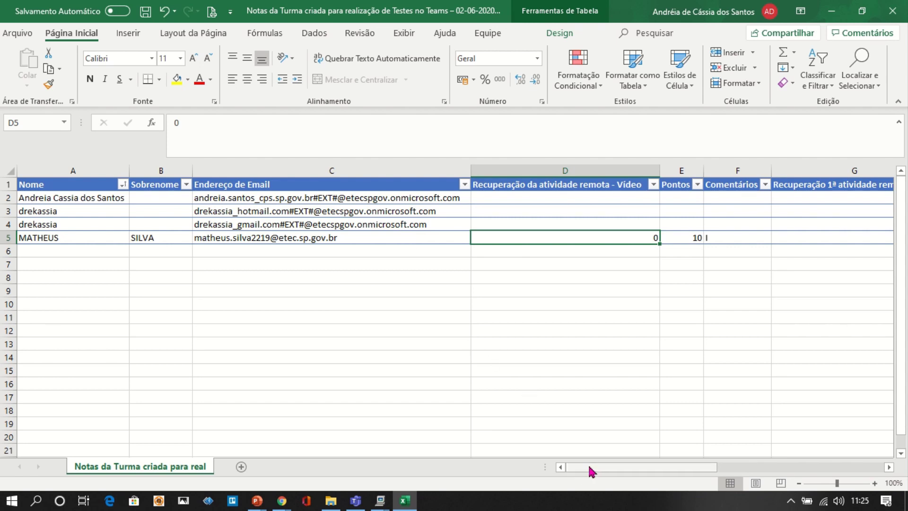
left_click_drag(590, 470, 608, 471)
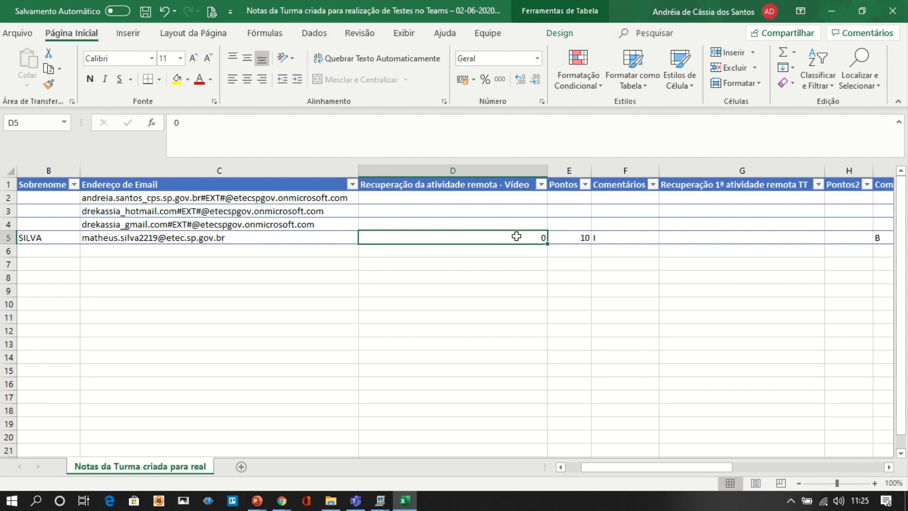
left_click(612, 239)
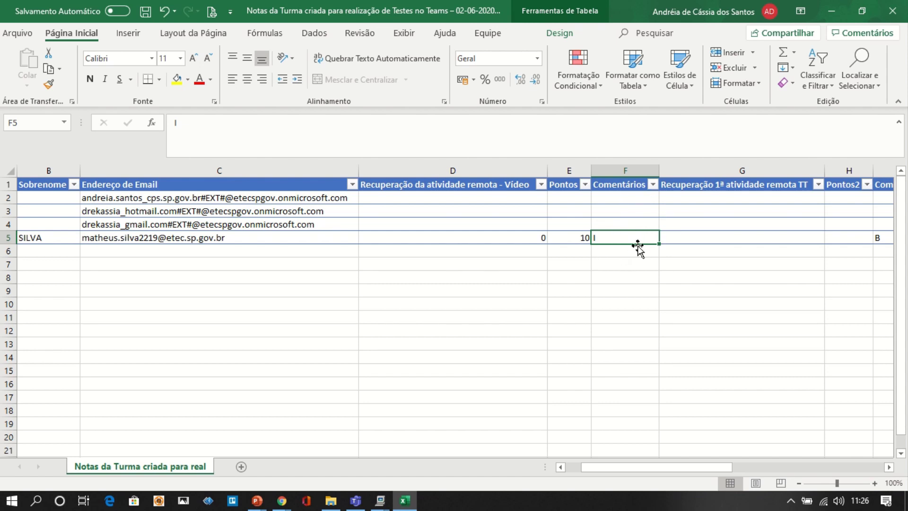
left_click_drag(699, 469, 735, 478)
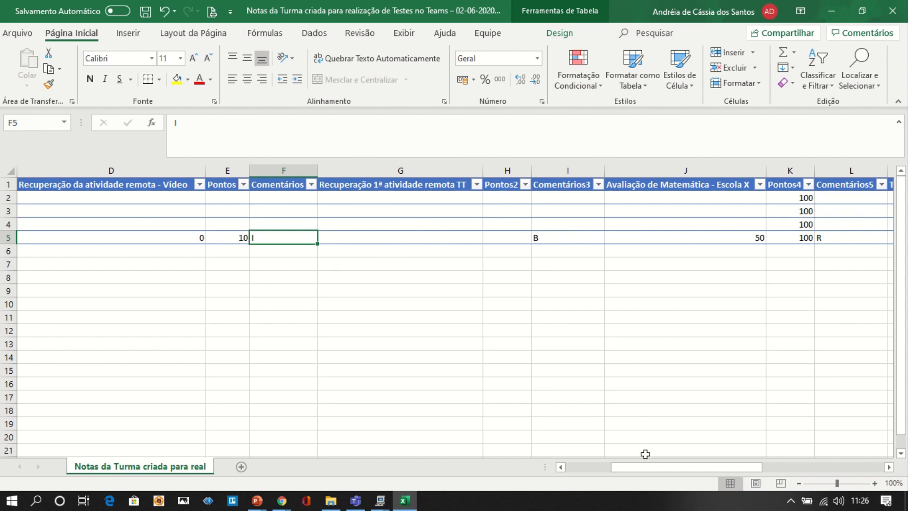
left_click_drag(648, 468, 601, 466)
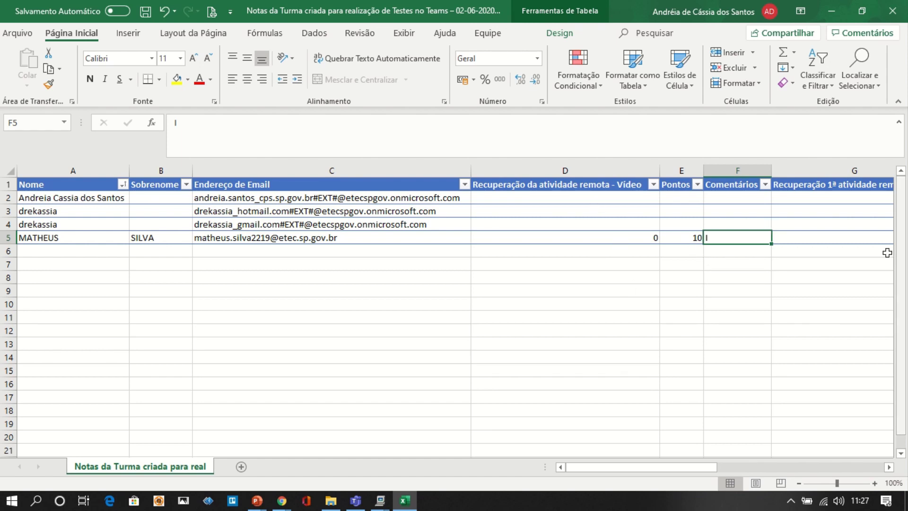
key("ctrl+c")
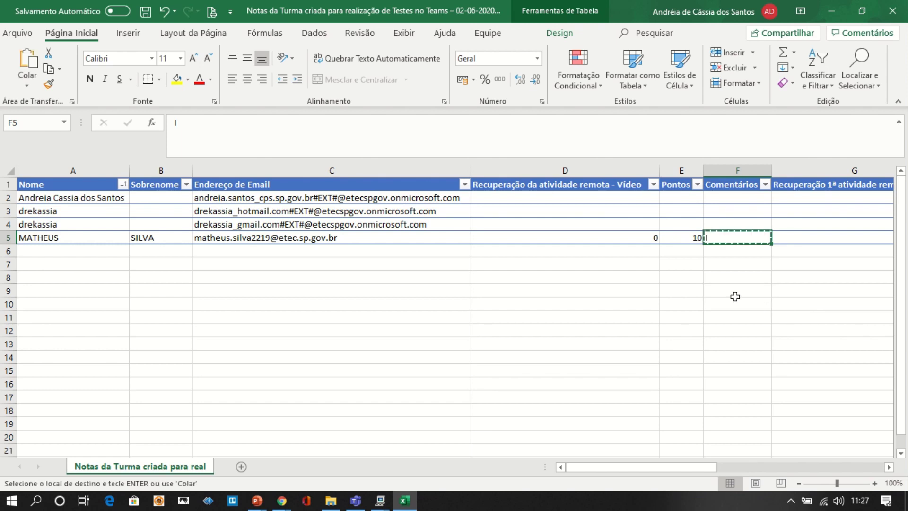
left_click(605, 238)
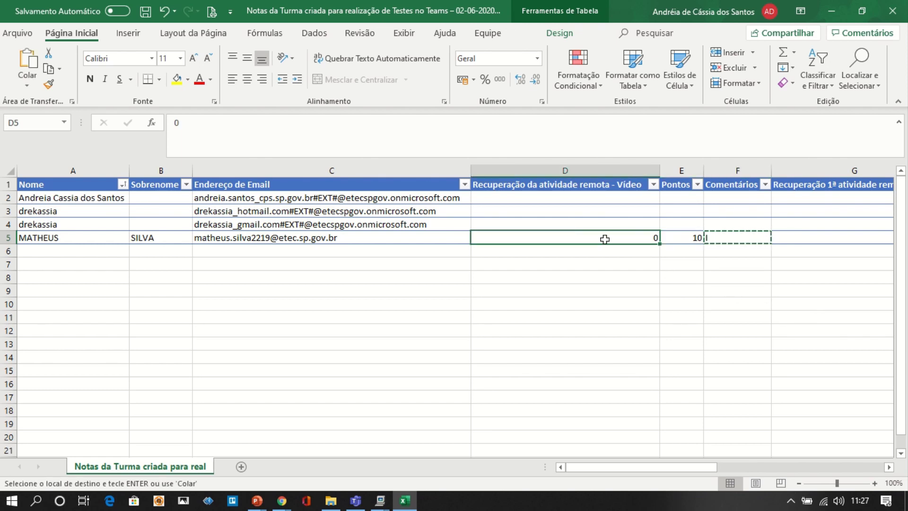
key("Return")
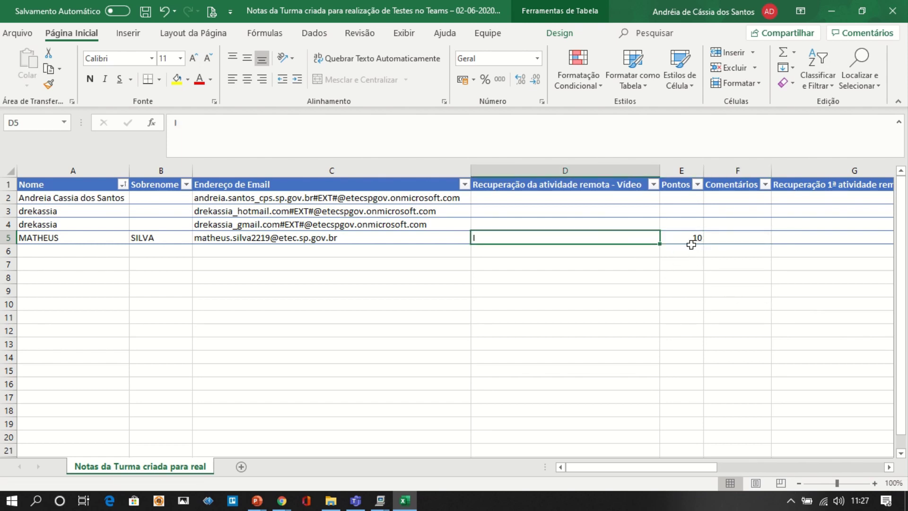
Delete the table columns Pontos and Comentários (E and F), and widen the new column E for its "Recuperação 1ª atividade remota TT" heading.
left_click_drag(677, 200, 722, 202)
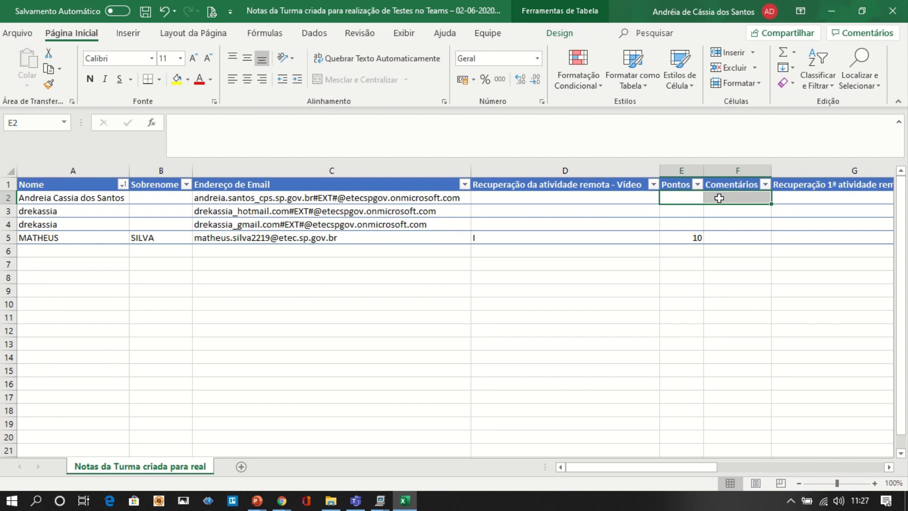
right_click(719, 198)
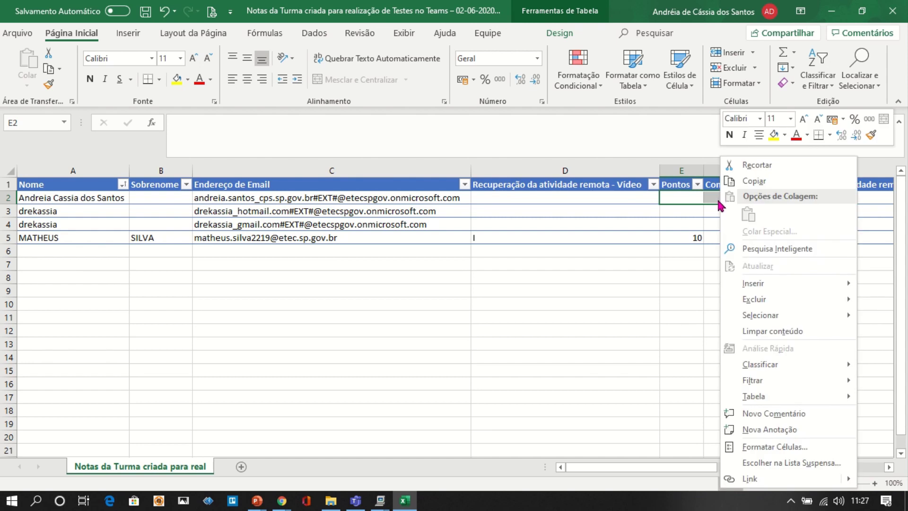
mouse_move(770, 298)
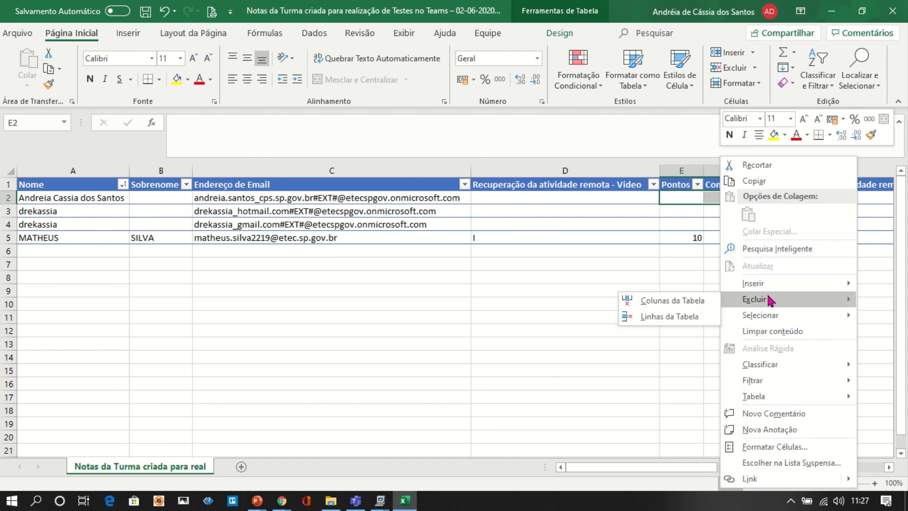
left_click(697, 303)
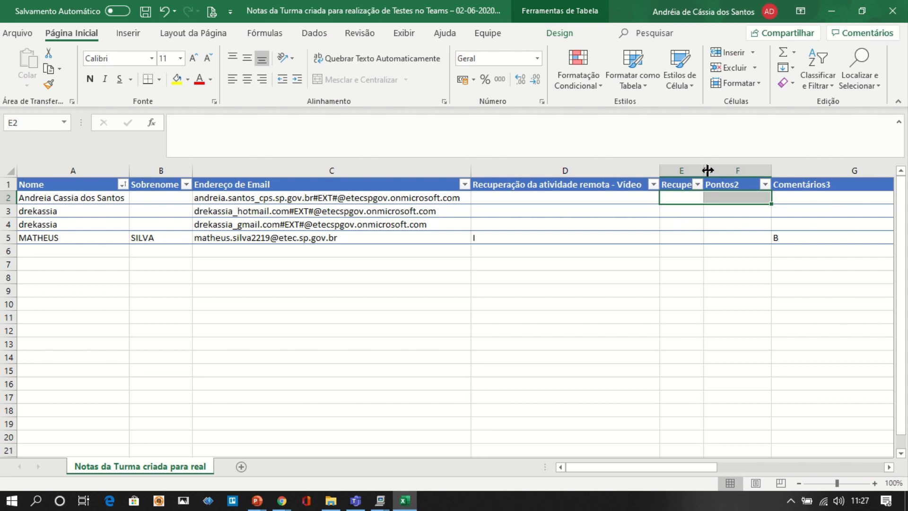
left_click_drag(707, 171, 810, 176)
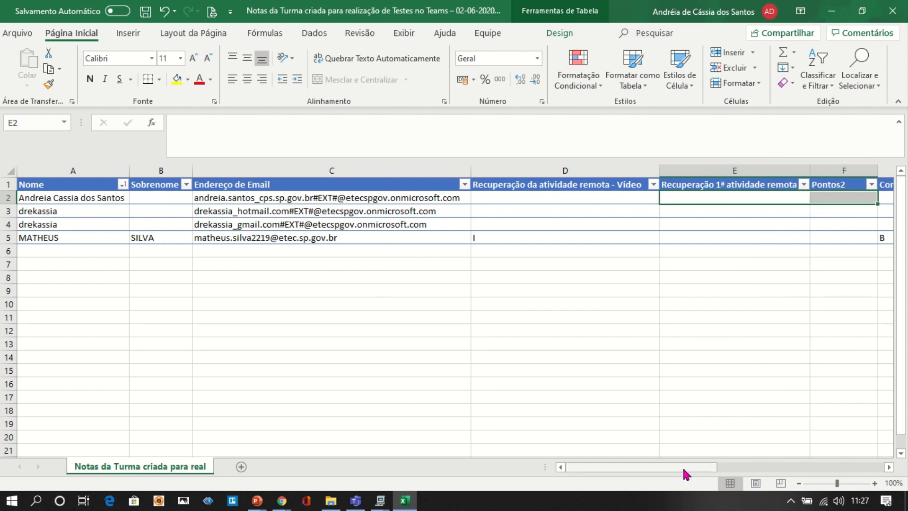
Move the comment "B" from cell G5 to E5, under the "Recuperação 1ª atividade remota" heading.
left_click_drag(683, 467, 719, 466)
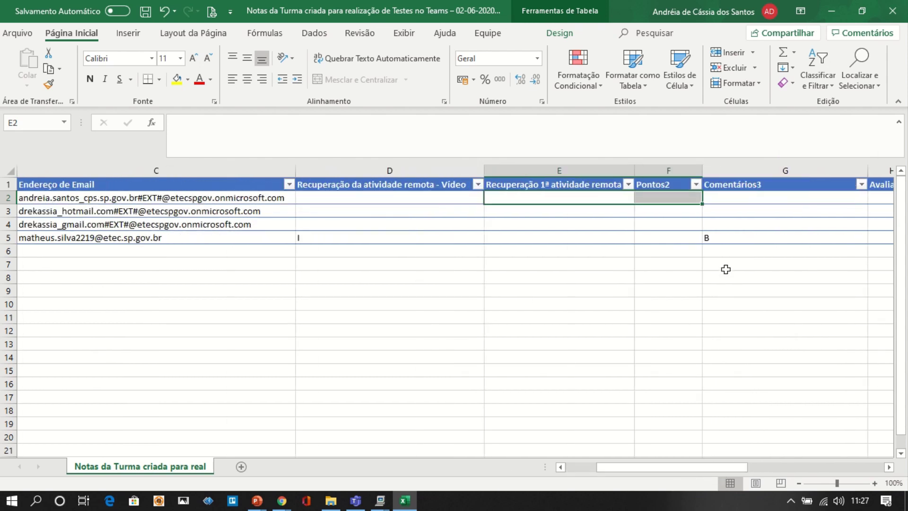
left_click(729, 241)
key("ctrl+c")
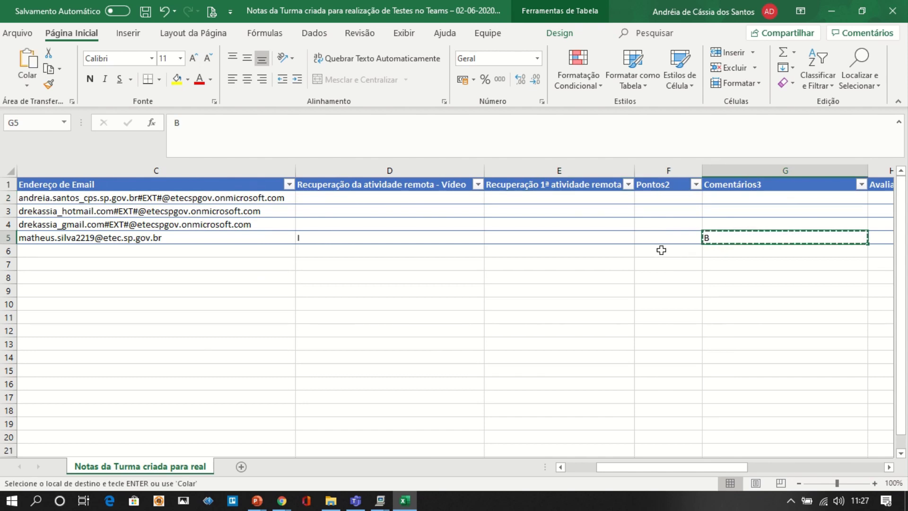
left_click(597, 235)
key("Return")
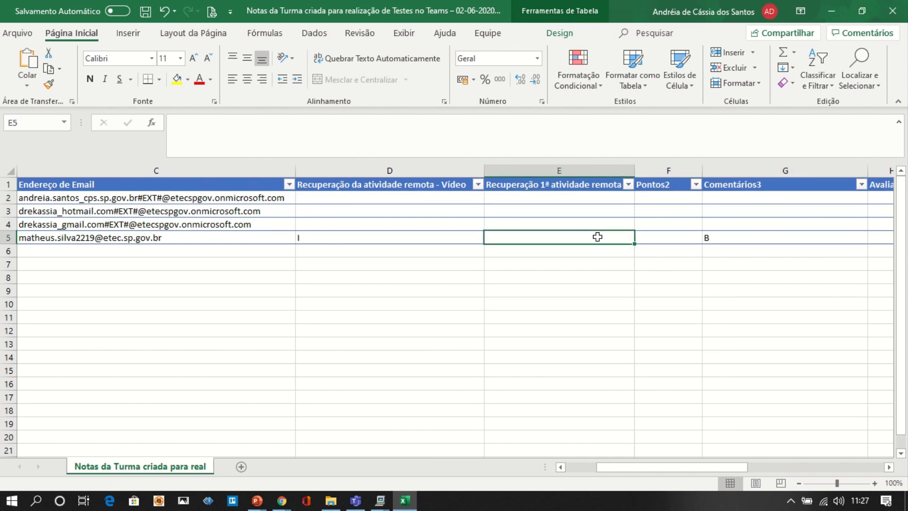
Delete the table columns Pontos2 and Comentários3 (F and G) and deselect the table.
left_click_drag(672, 235, 717, 235)
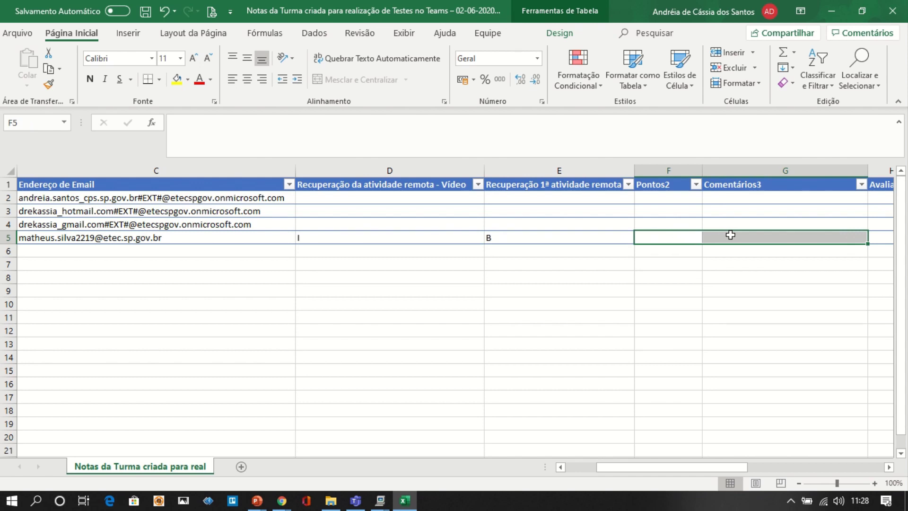
right_click(729, 235)
mouse_move(786, 300)
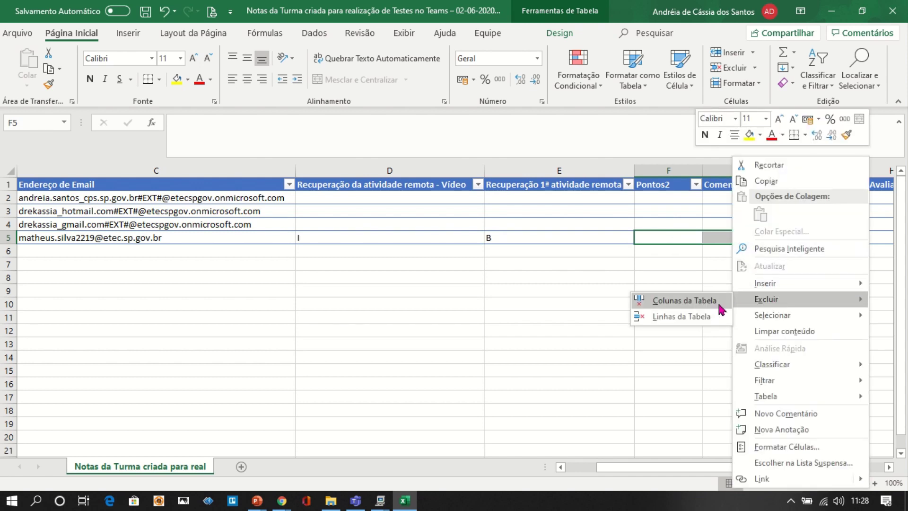
left_click(709, 301)
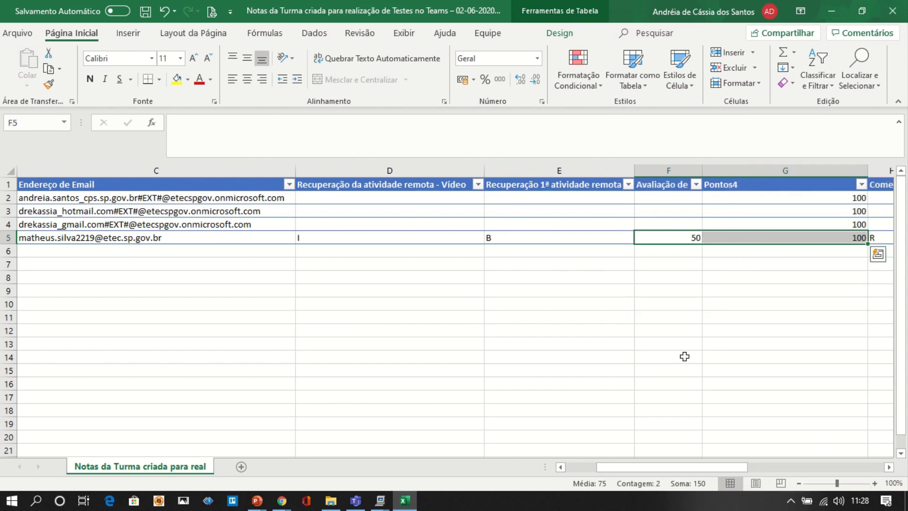
left_click(772, 257)
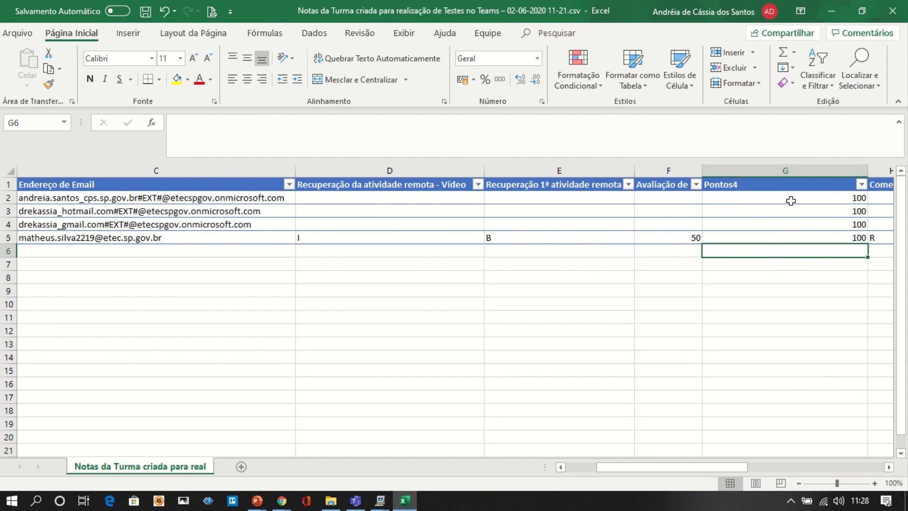
Move the comment "R" from cell H5 to F5, replacing the numeric grade in the "Avaliação de" column.
left_click_drag(704, 471, 721, 472)
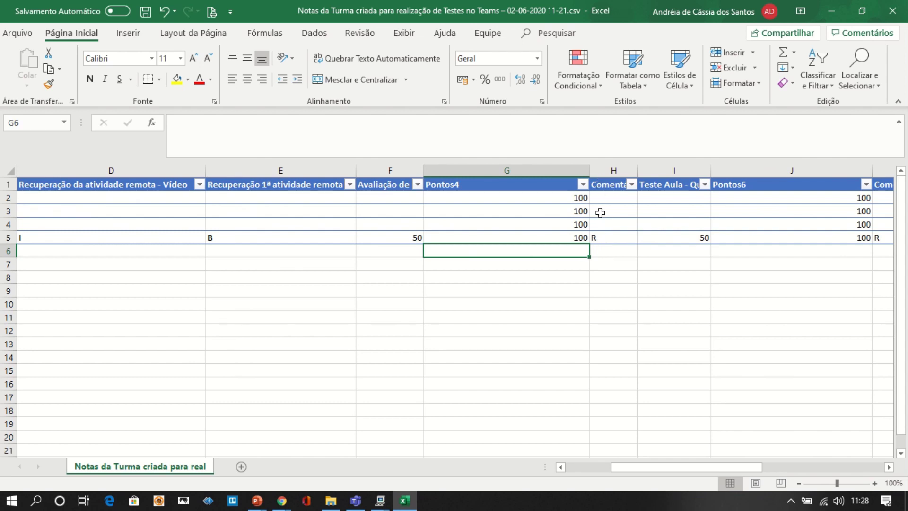
left_click(606, 237)
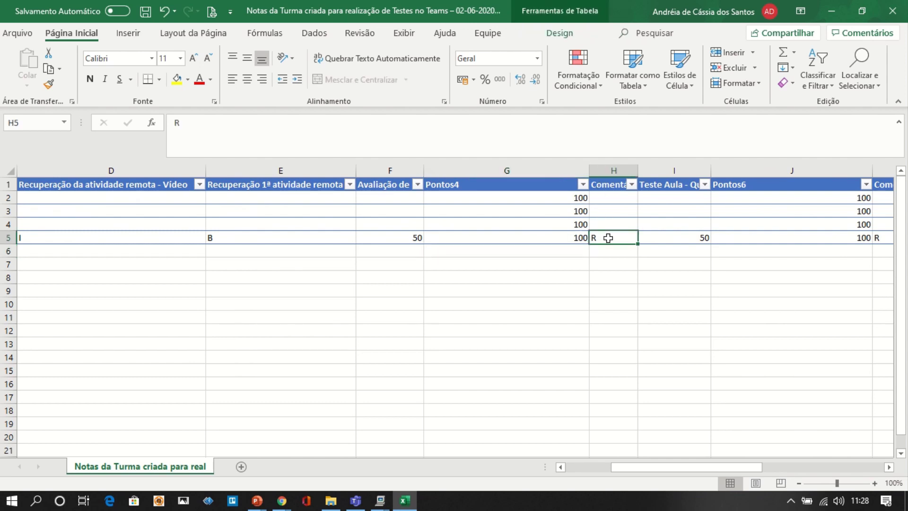
key("ctrl+c")
left_click(414, 238)
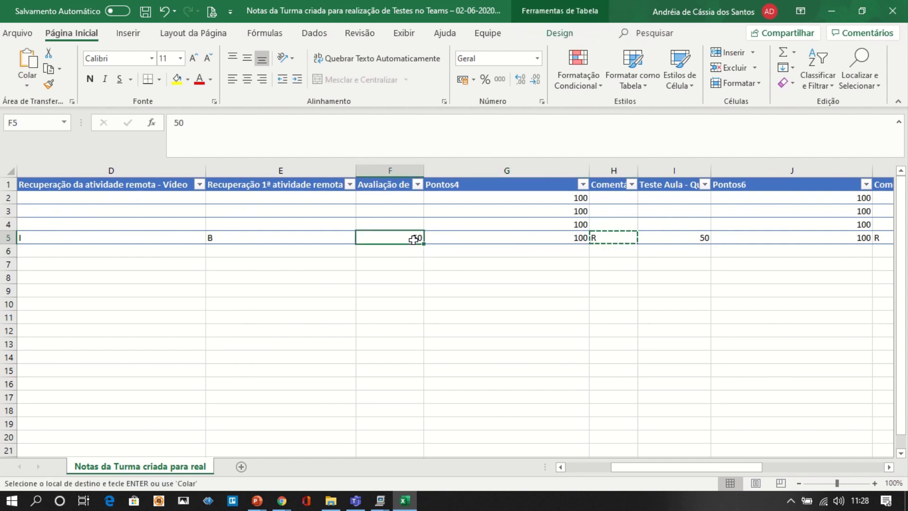
key("ctrl+v")
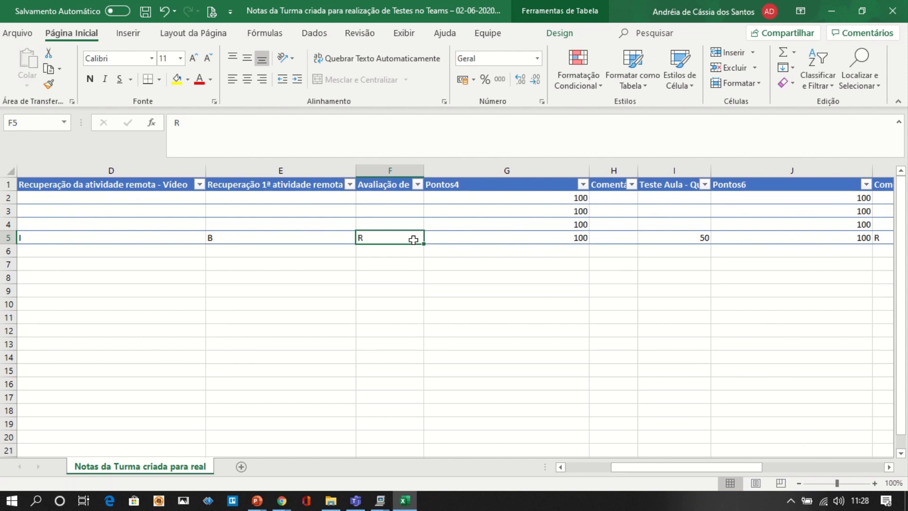
Delete the table column Pontos4 and the comments column beside it (G and H).
mouse_move(553, 197)
left_mouse_down()
mouse_move(597, 198)
mouse_move(565, 198)
left_mouse_up()
right_click(565, 201)
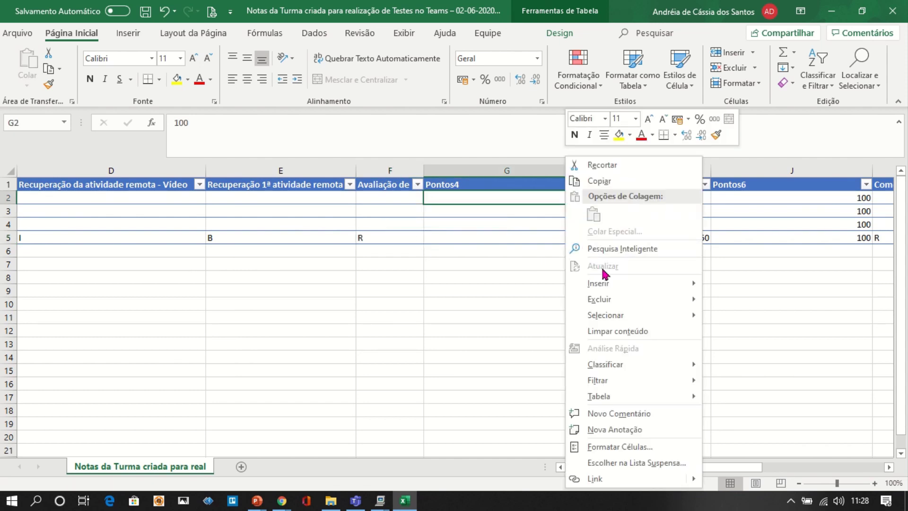
mouse_move(624, 302)
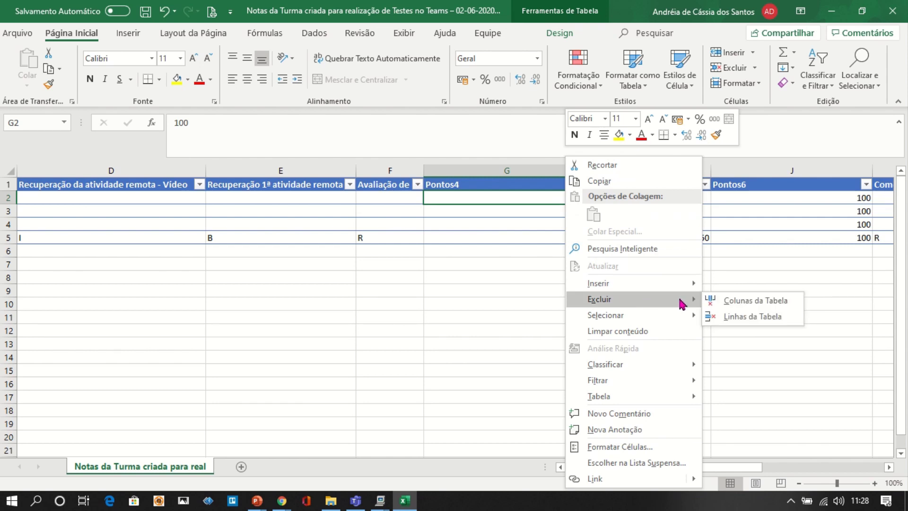
left_click(736, 302)
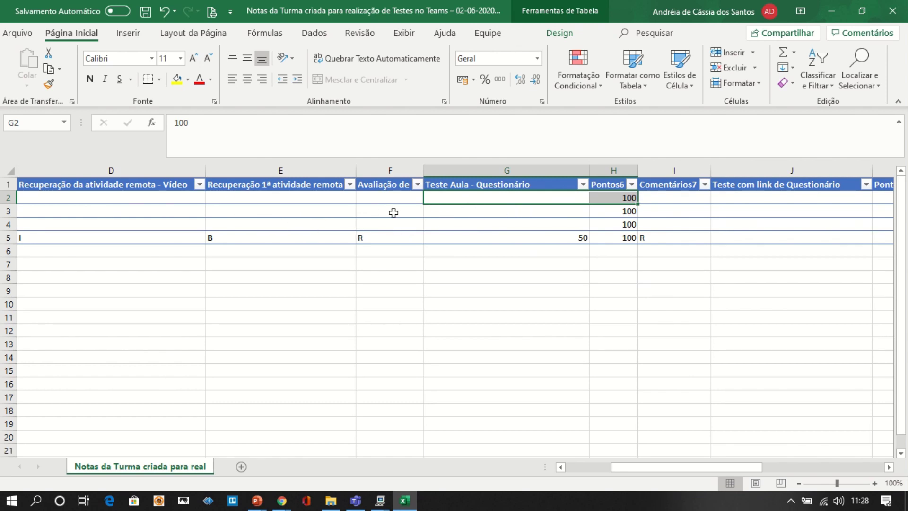
left_click(455, 224)
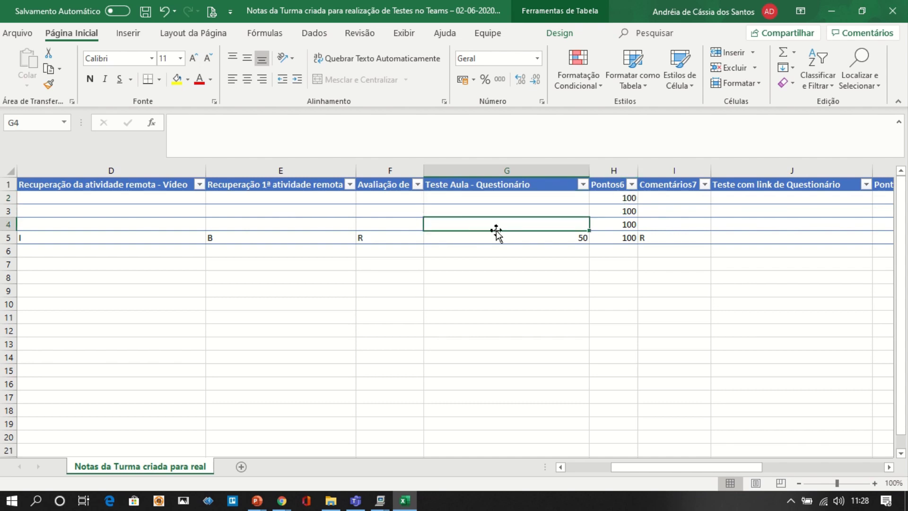
Move the Comentários7 cells I2:I5 to G2:G5, replacing the grades under "Teste Aula - Questionário".
left_click_drag(674, 198, 676, 235)
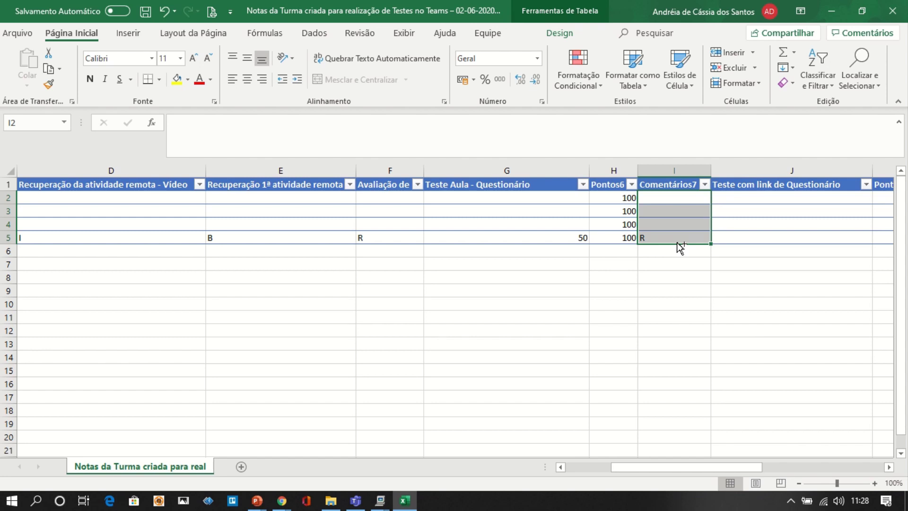
key("ctrl+c")
left_click(566, 197)
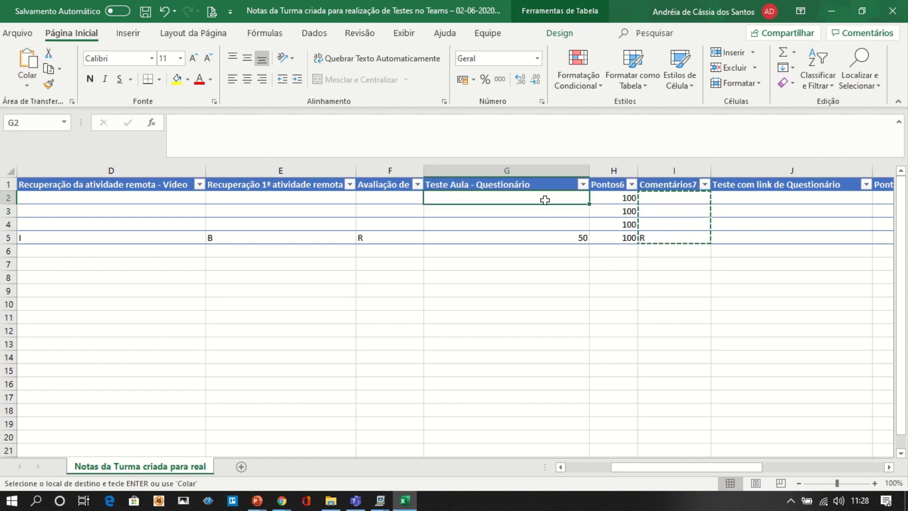
key("Return")
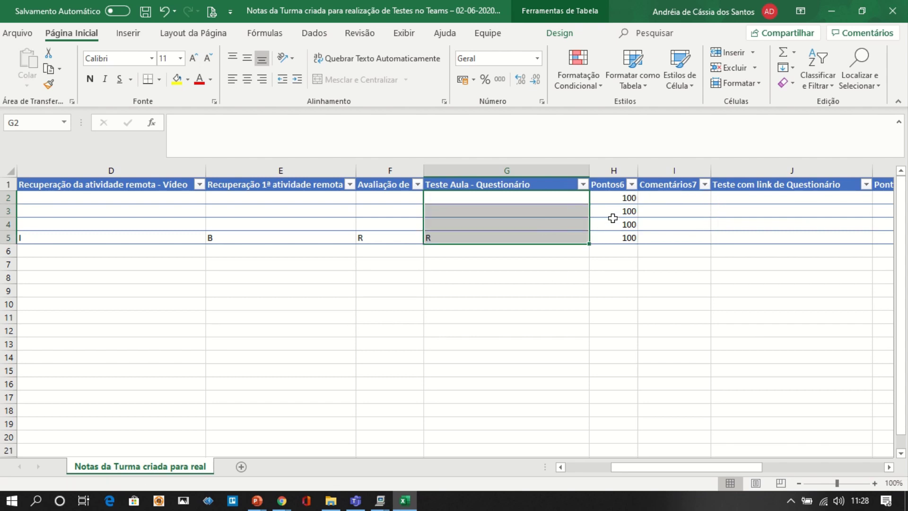
Delete the table columns Pontos6 and Comentários7 (H and I), and widen the new column H for its "Teste com link de Questionário" heading.
left_click_drag(618, 213, 660, 215)
right_click(661, 215)
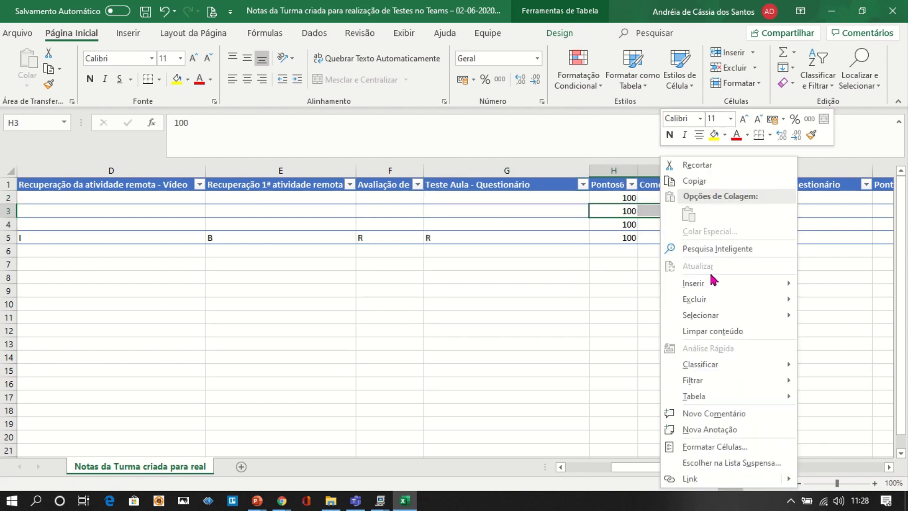
mouse_move(727, 299)
left_click(818, 300)
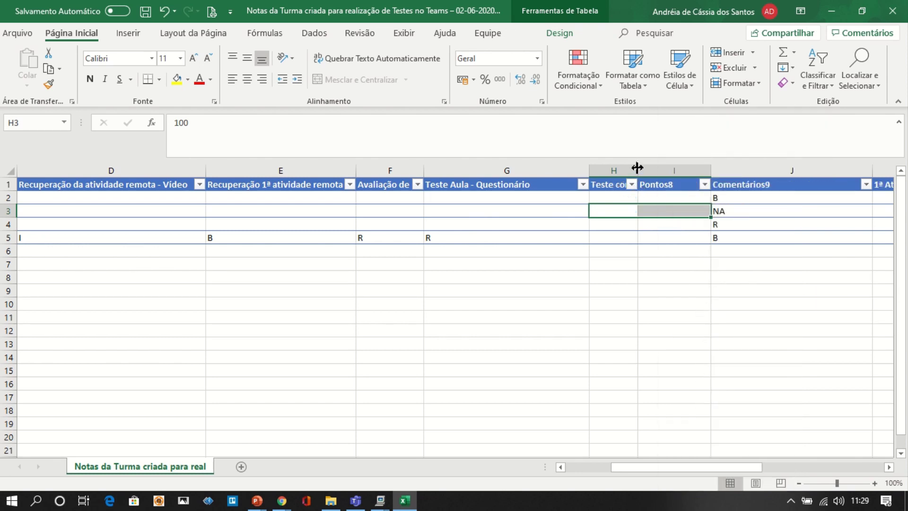
left_click_drag(637, 169, 687, 171)
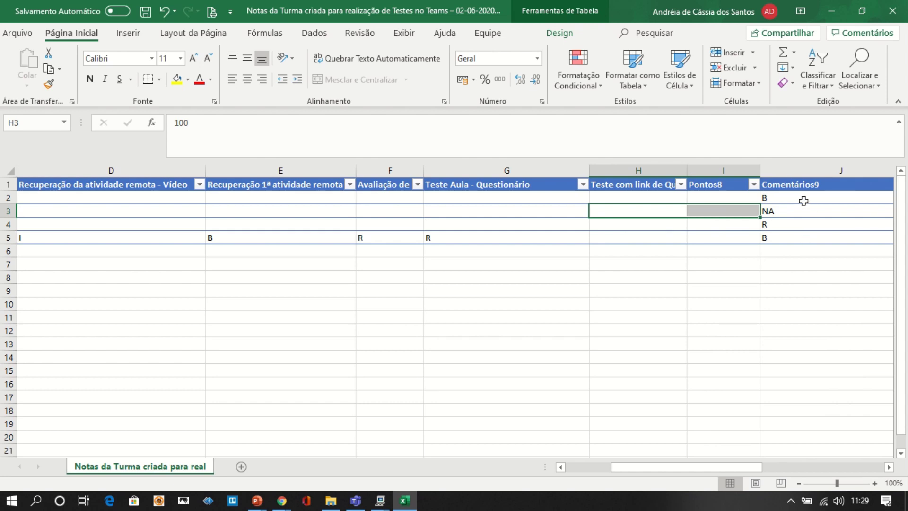
Move the Comentários9 grades from J2:J5 to H2:H5, under "Teste com link de Questionário".
left_click_drag(805, 197, 807, 237)
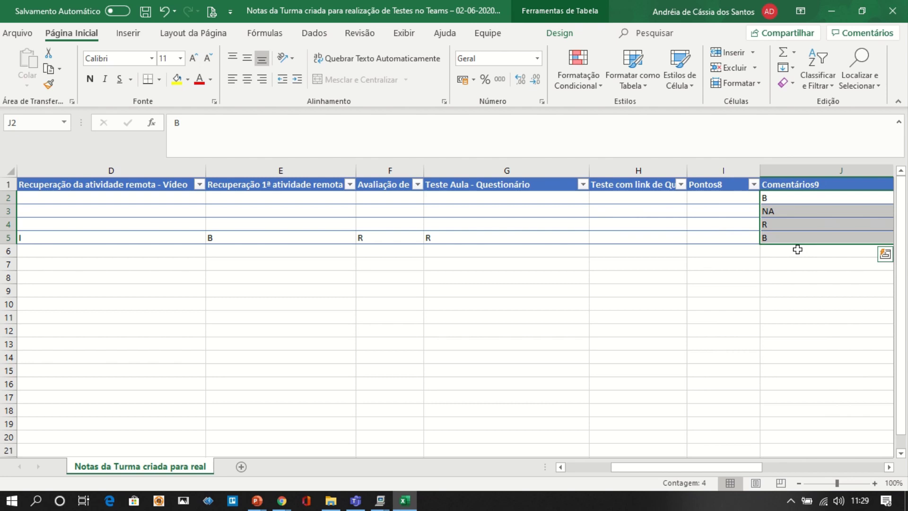
scroll(797, 247, "right", 3)
key("ctrl+c")
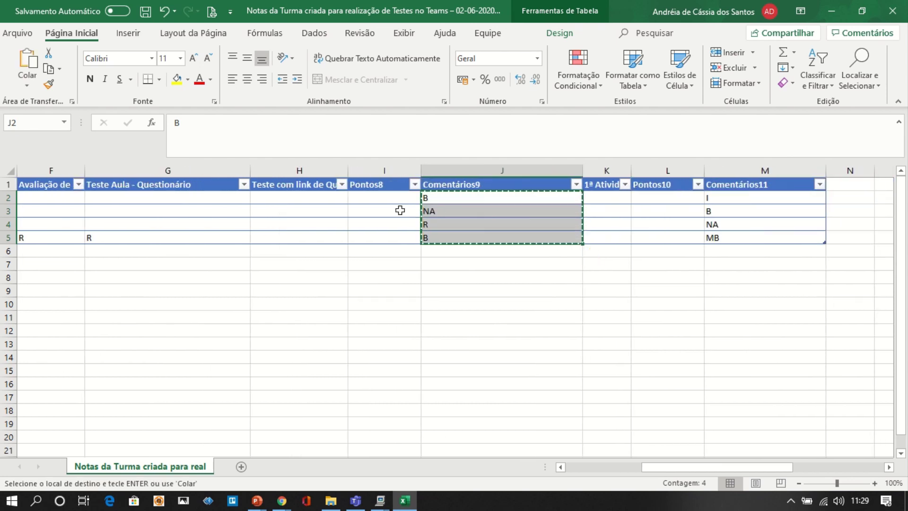
left_click(317, 197)
key("ctrl+v")
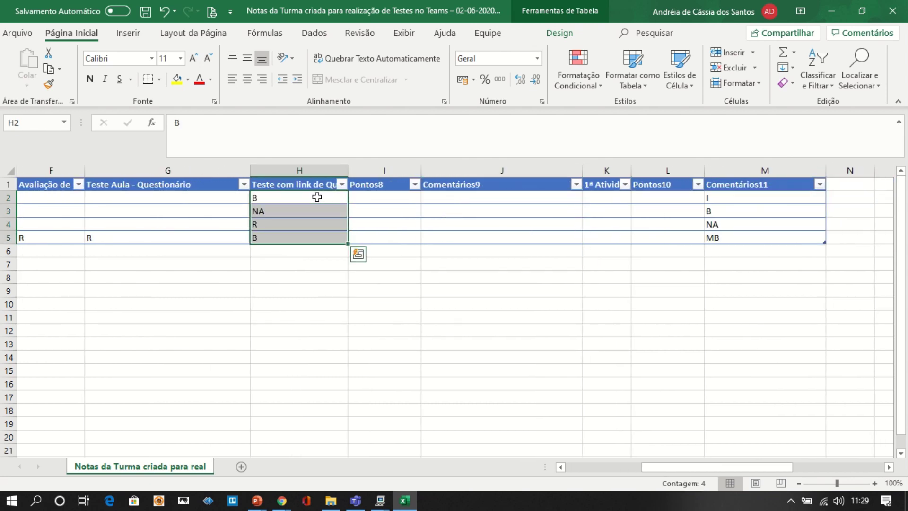
Delete the table columns Pontos8 and Comentários9 (I and J).
left_click_drag(402, 199, 457, 201)
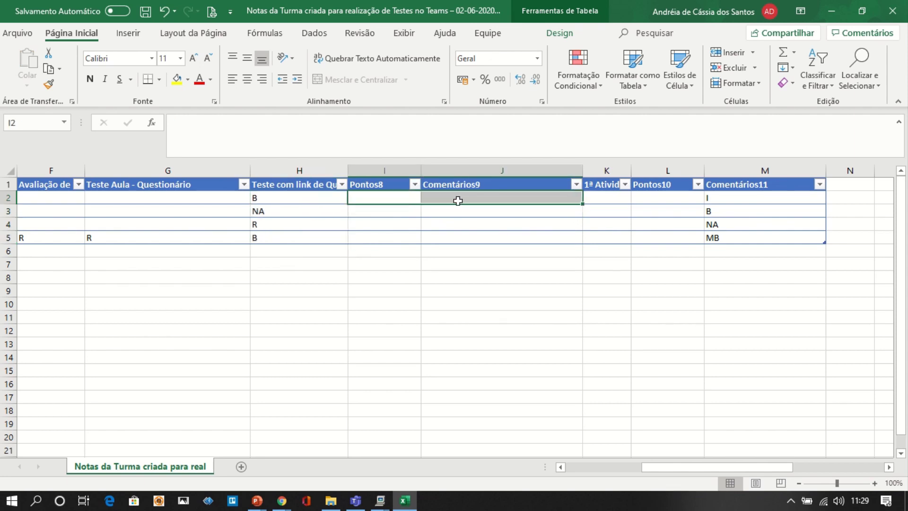
right_click(458, 200)
mouse_move(537, 299)
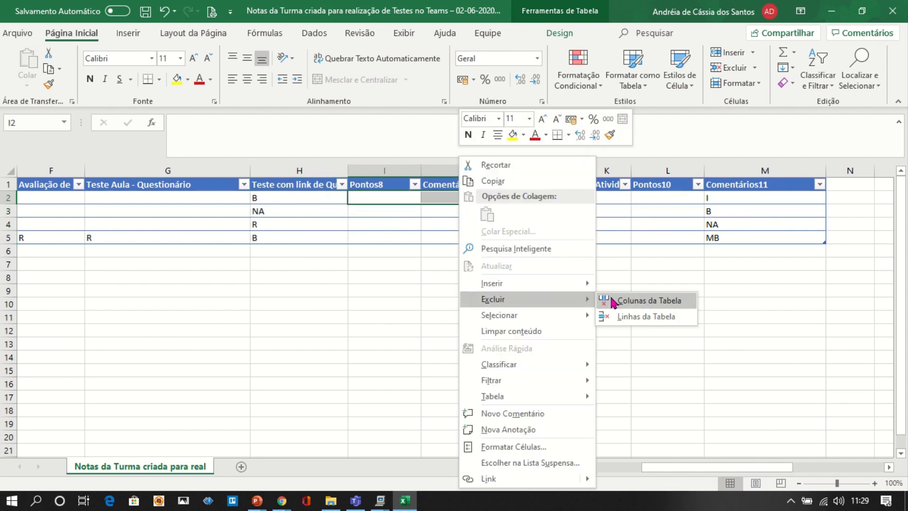
left_click(614, 302)
left_click(462, 223)
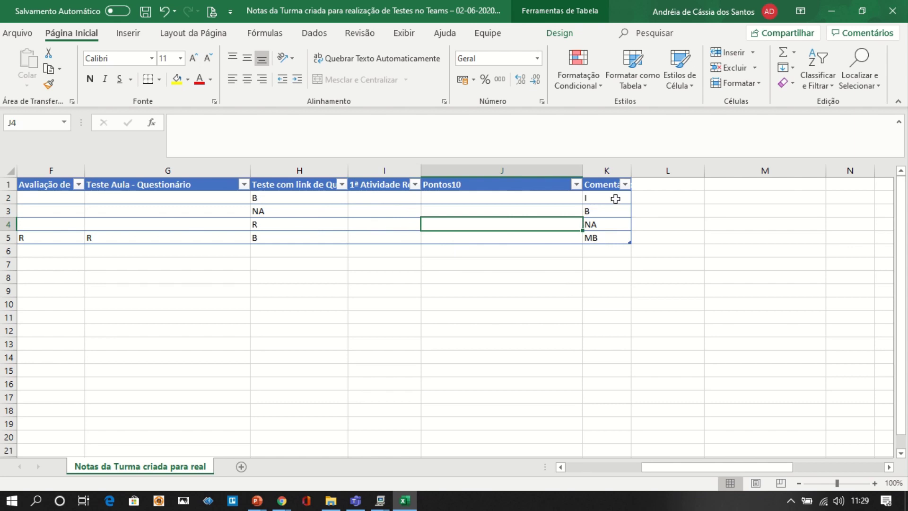
Move the Comentários11 grades from K2:K5 to I2:I5, in the "1ª Atividade" column.
left_click_drag(616, 199, 619, 239)
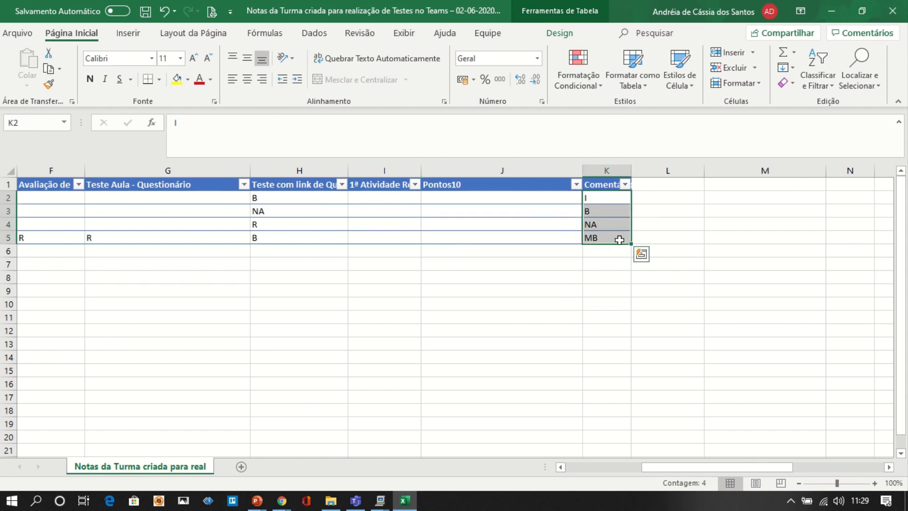
key("ctrl+c")
left_click(397, 199)
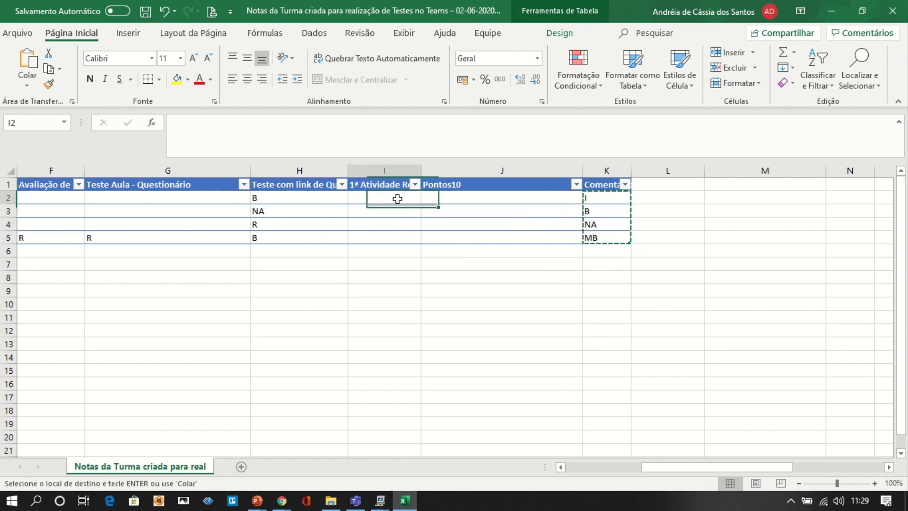
key("ctrl+v")
Delete the last two table columns, Pontos10 and Comentários11 (J and K), and deselect the table.
left_click(521, 197)
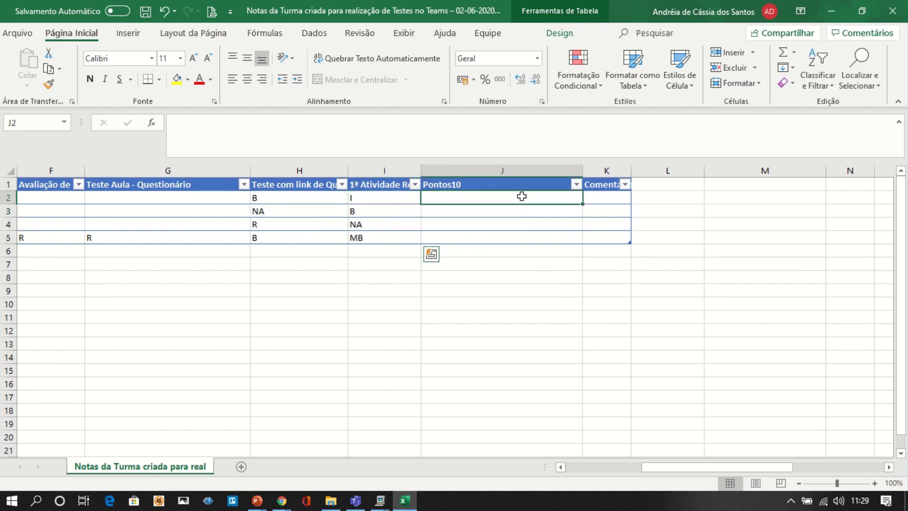
right_click(563, 198)
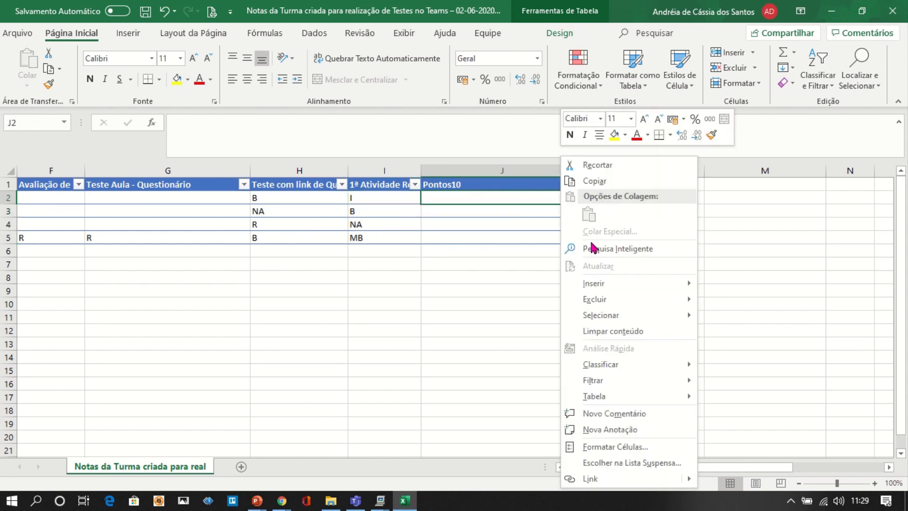
mouse_move(622, 300)
left_click(725, 299)
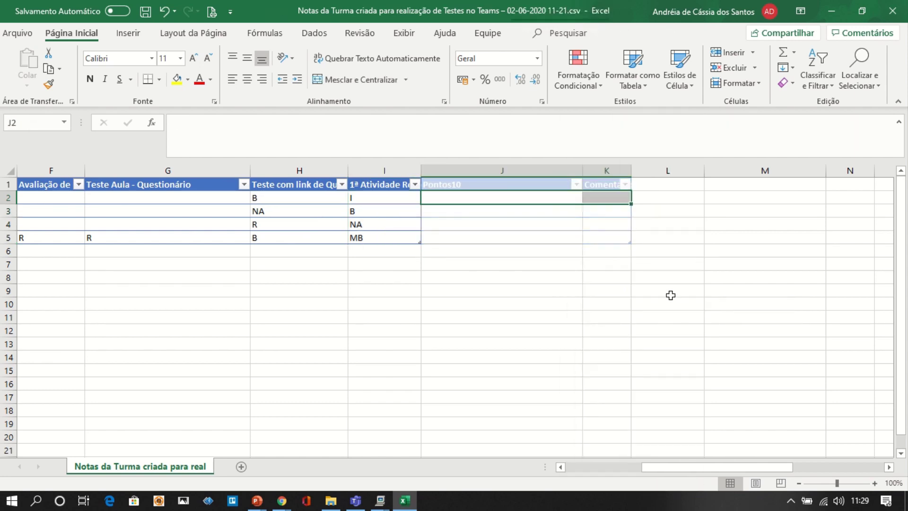
left_click(501, 290)
Delete the "Endereço de Email" column (C) from the table.
left_click_drag(662, 468, 607, 469)
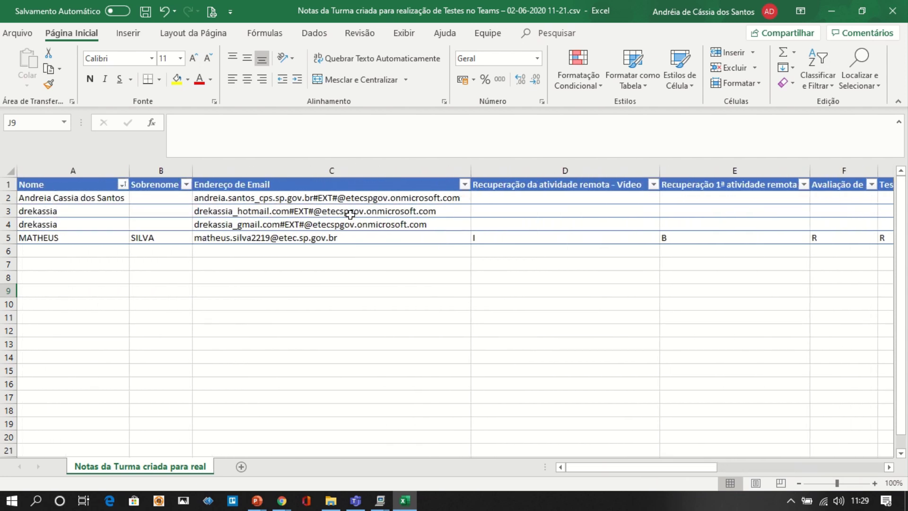
left_click(334, 188)
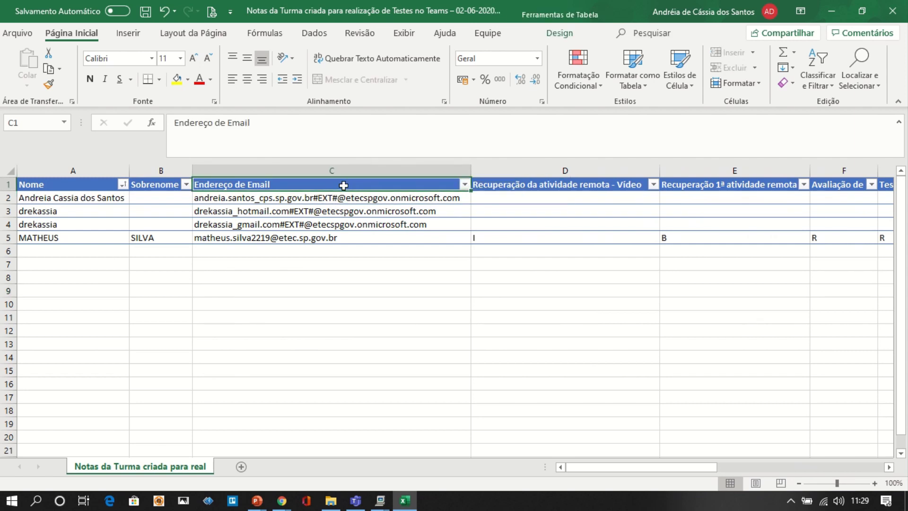
left_click(354, 211)
right_click(354, 211)
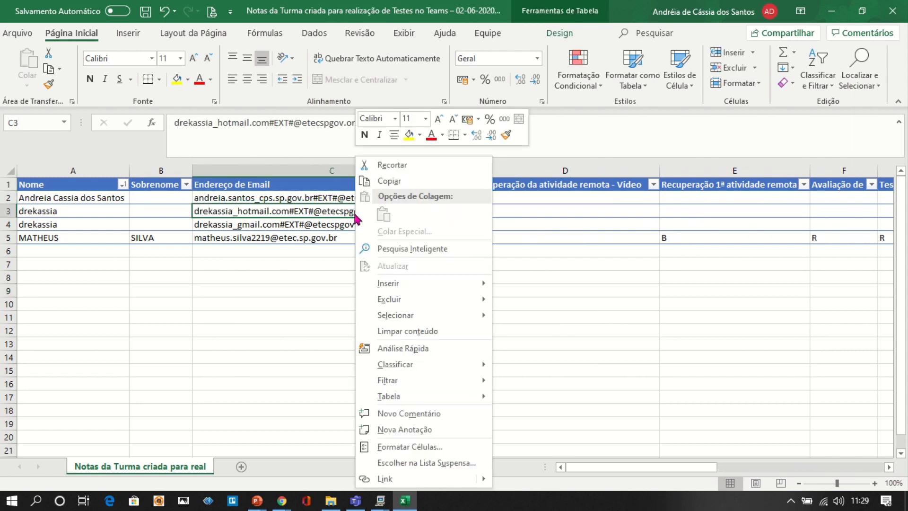
mouse_move(407, 302)
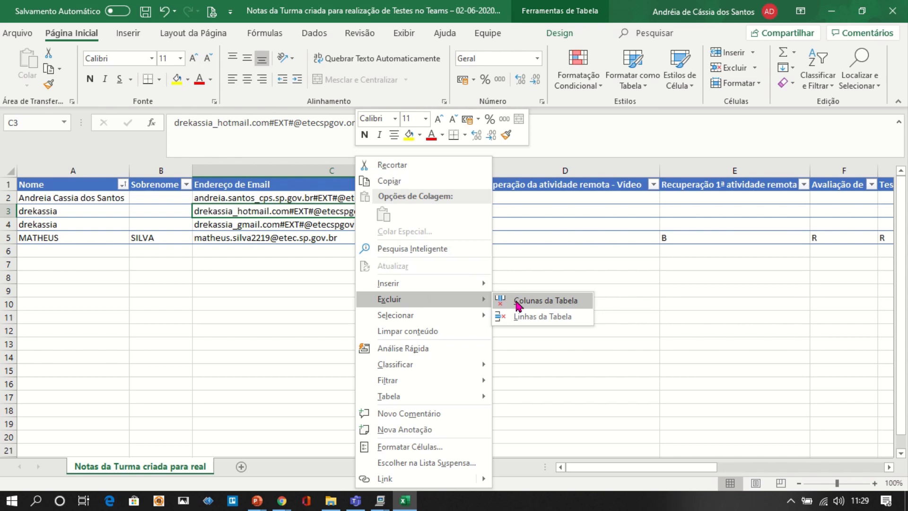
left_click(519, 305)
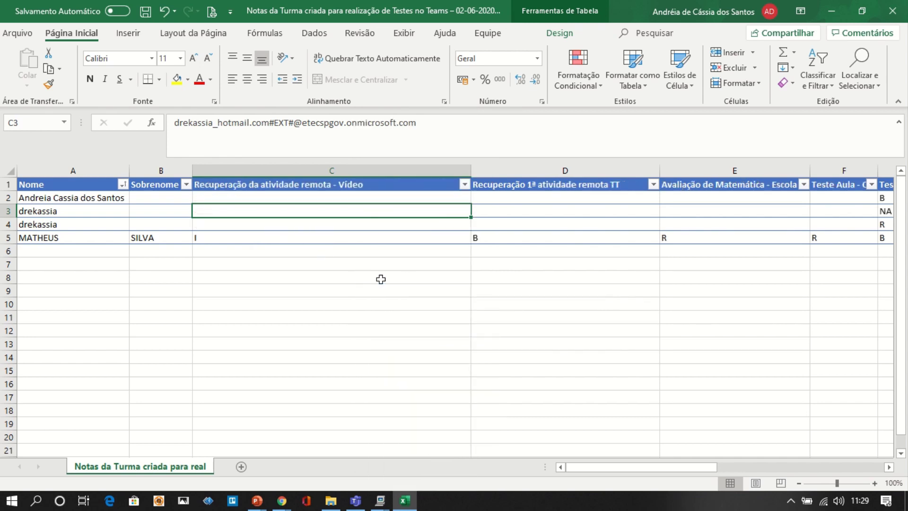
Narrow column C and turn on text wrapping for the activity headers in C1:G1.
left_click_drag(471, 170, 368, 171)
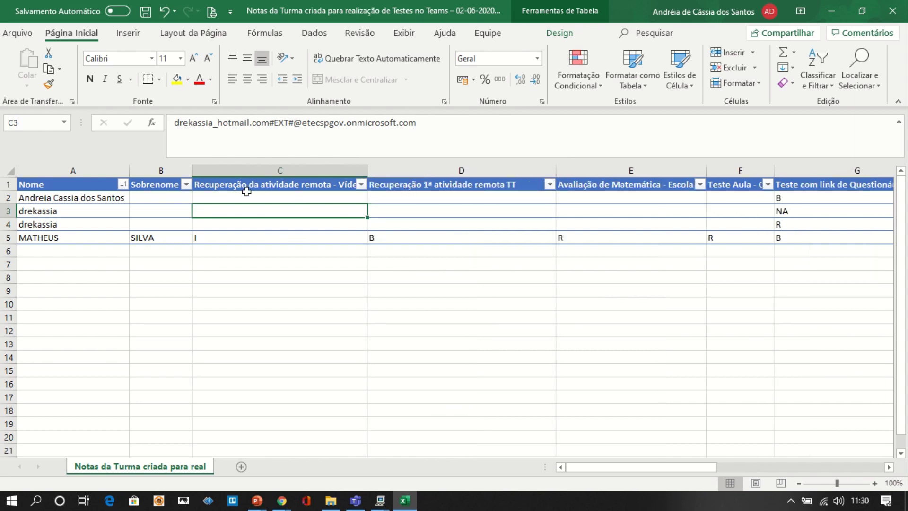
left_click_drag(231, 188, 847, 184)
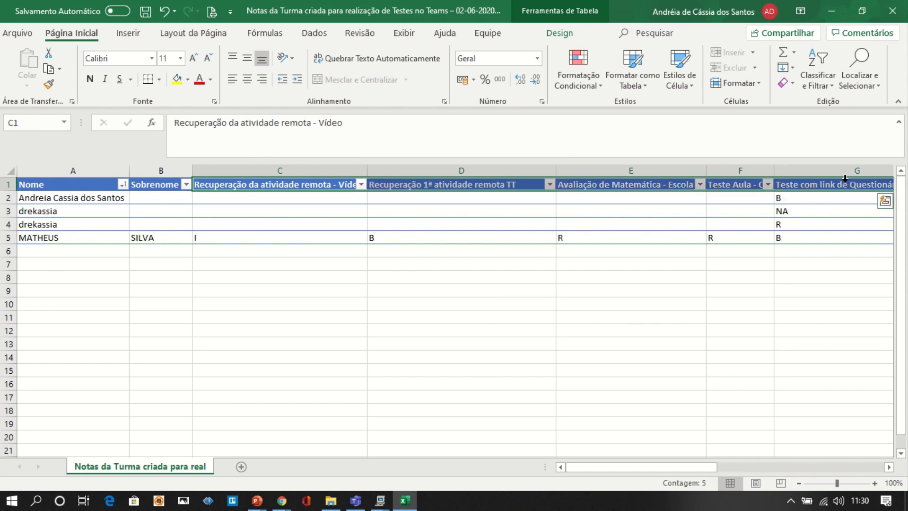
left_click(373, 60)
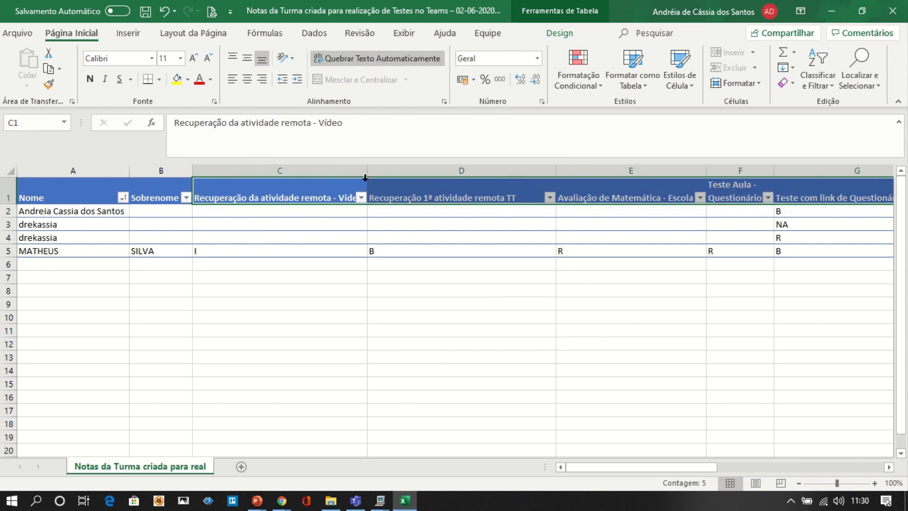
Narrow columns C, D, E, G and H to make the grades table more compact, and deselect the headers.
left_click_drag(365, 170, 296, 174)
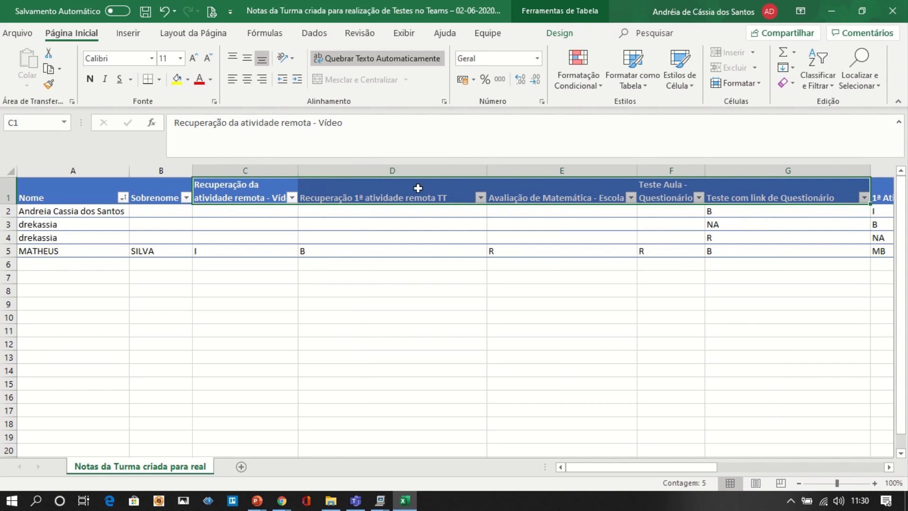
left_click_drag(488, 171, 410, 174)
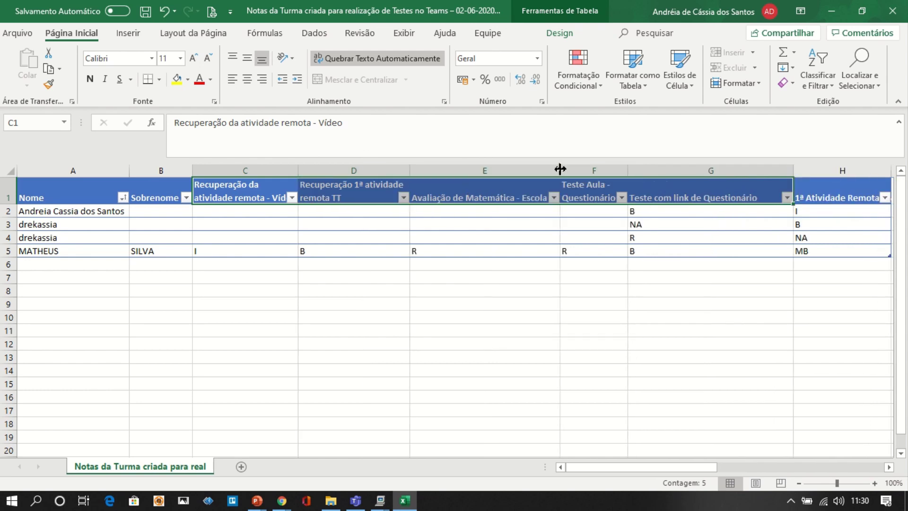
left_click_drag(561, 170, 494, 169)
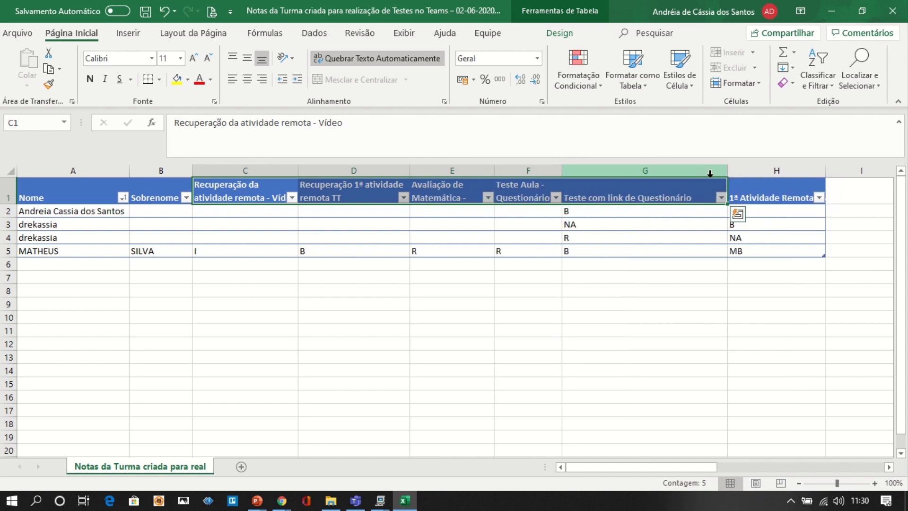
left_click_drag(727, 173, 650, 174)
left_click_drag(747, 174, 733, 173)
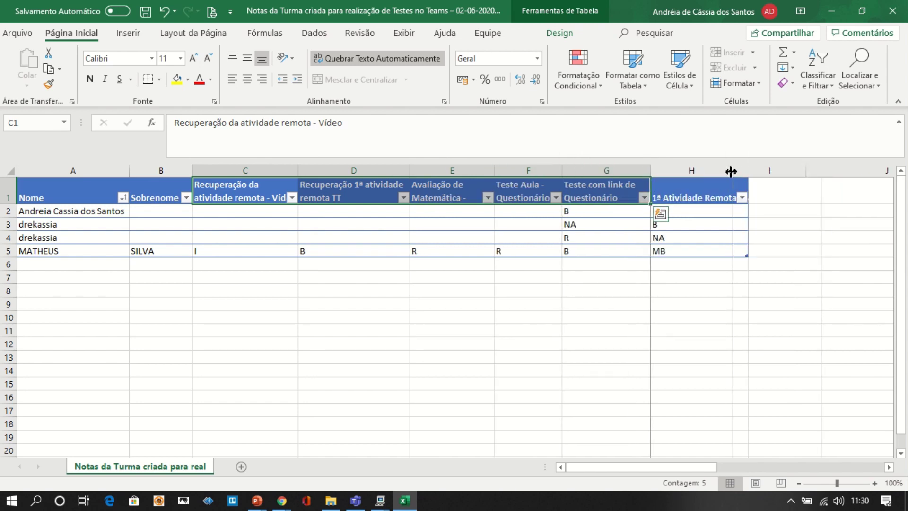
left_click(227, 238)
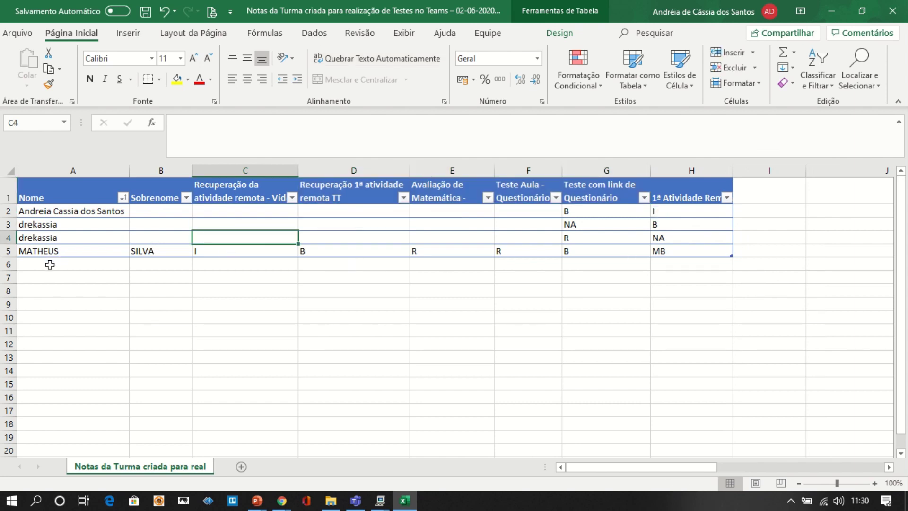
left_click(106, 236)
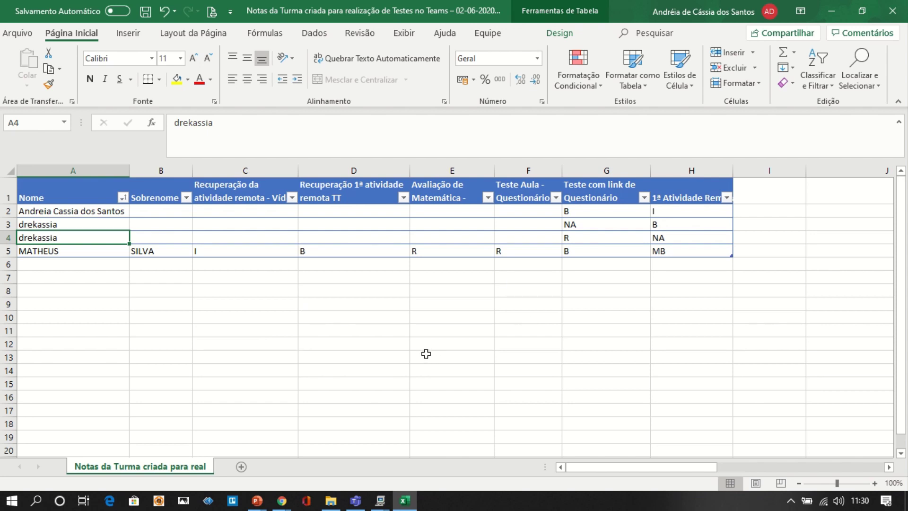
Start saving a copy of the workbook and choose the folder "1 - 2020 - Atividade Remota - Teams" inside 2020 on the Seagate backup drive.
left_click(23, 35)
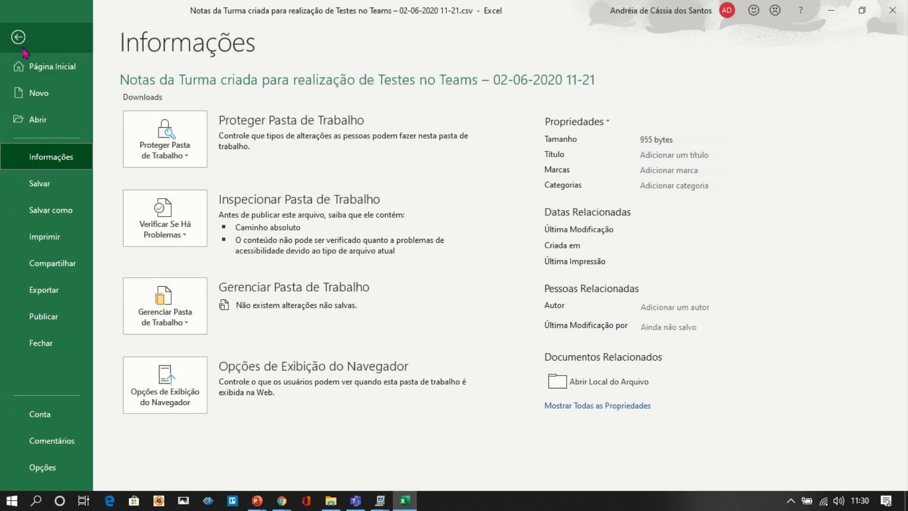
left_click(47, 215)
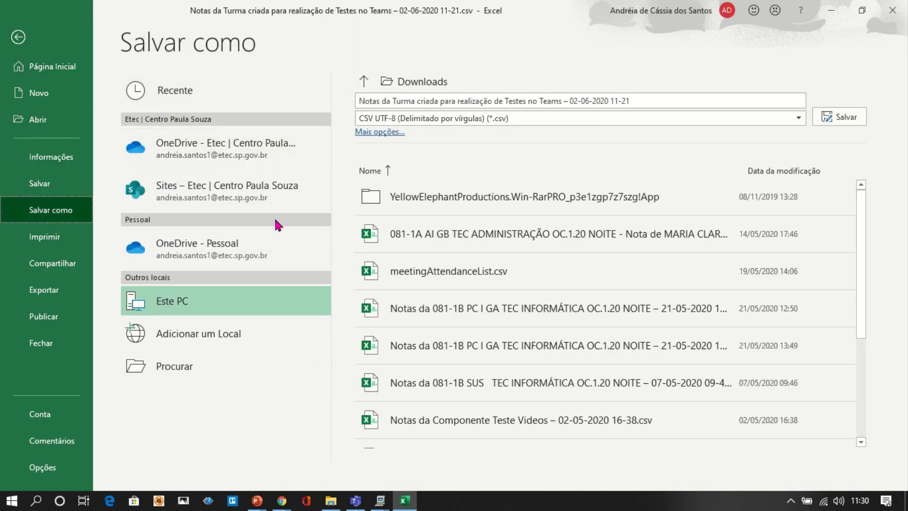
left_click(190, 366)
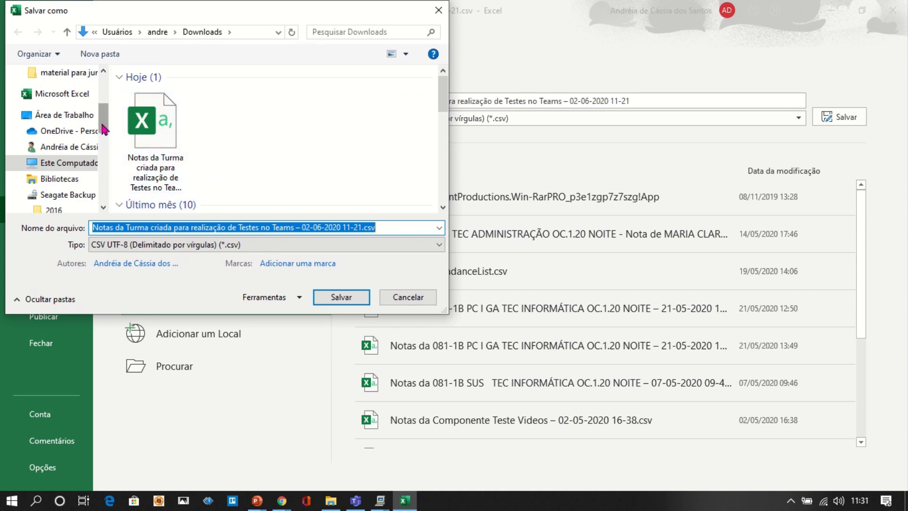
left_click_drag(103, 126, 102, 136)
left_click(71, 205)
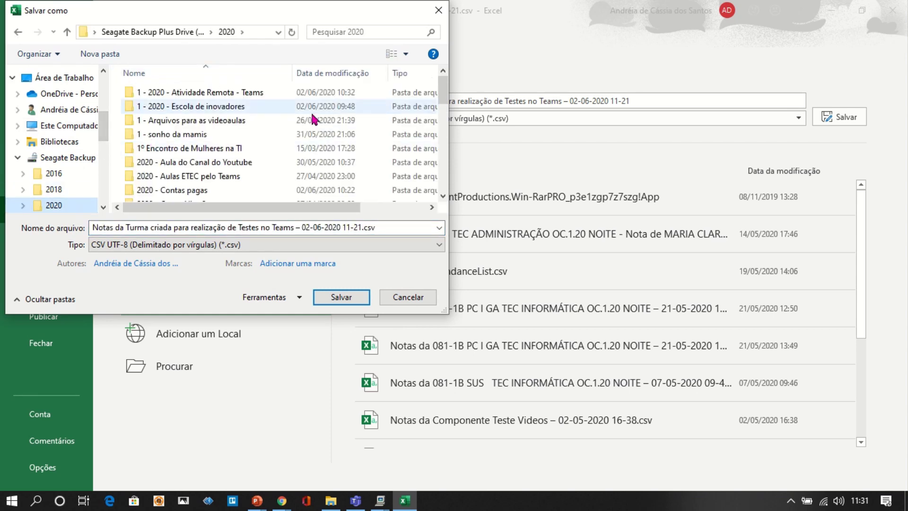
double_click(227, 92)
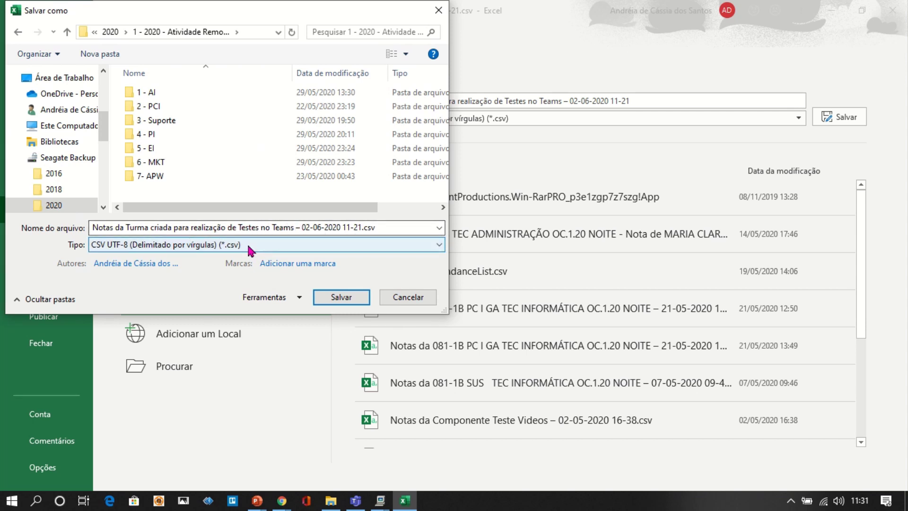
Save the file as "Disciplina TA - 1ª quinzena maio" in the Pasta de Trabalho do Excel (*.xlsx) format.
left_click(390, 229)
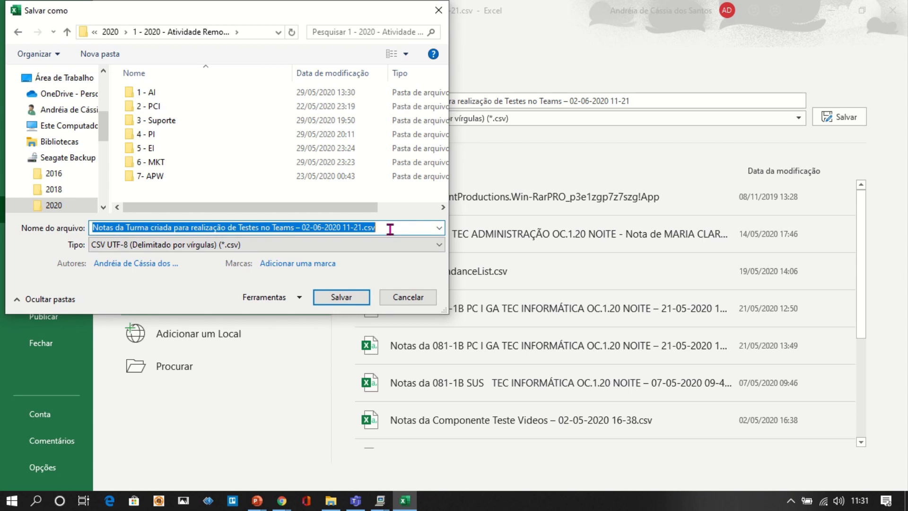
type("Discipli")
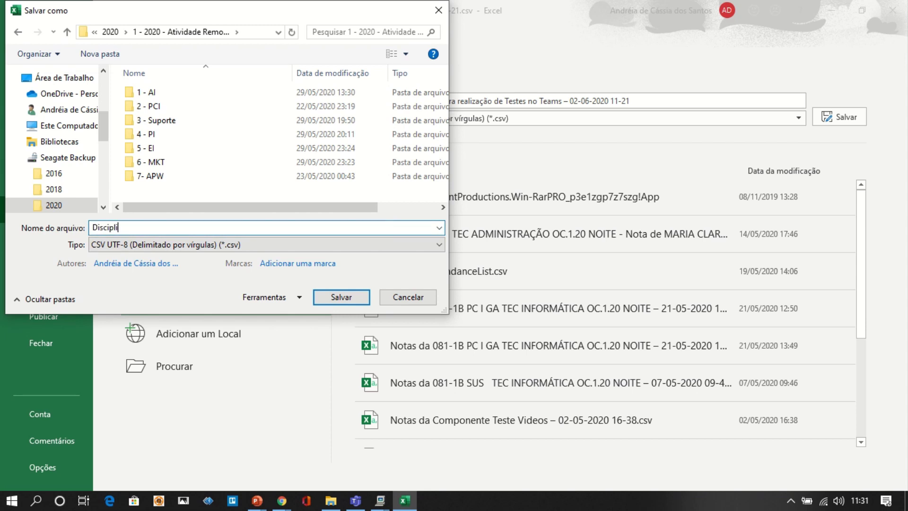
type("na TA - 1ª quinzena maio")
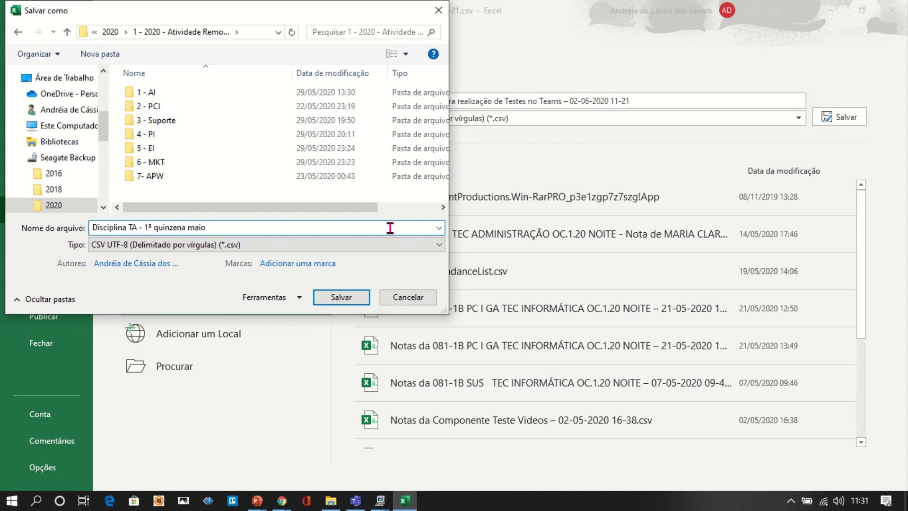
left_click(214, 249)
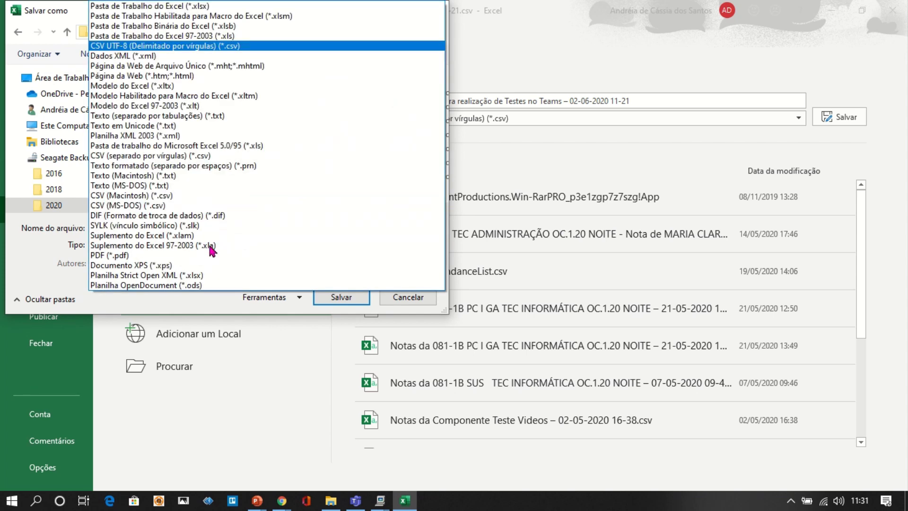
left_click(203, 6)
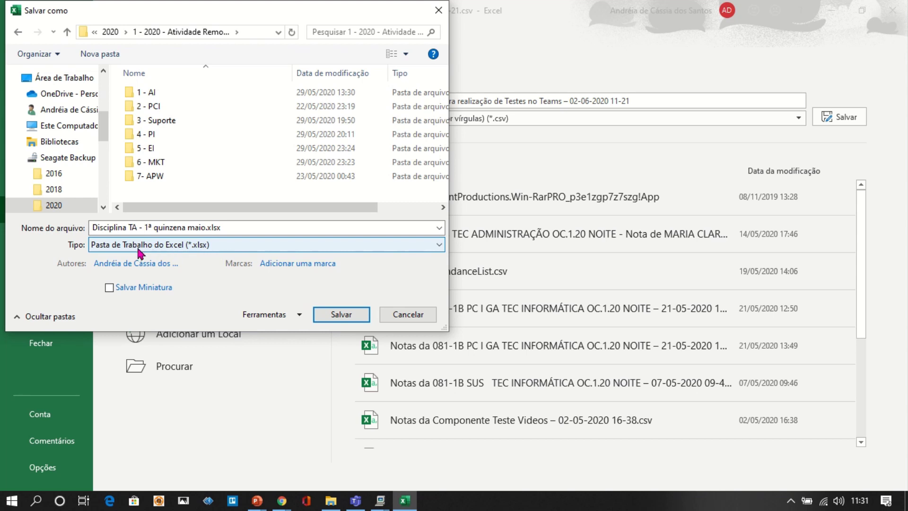
left_click(209, 247)
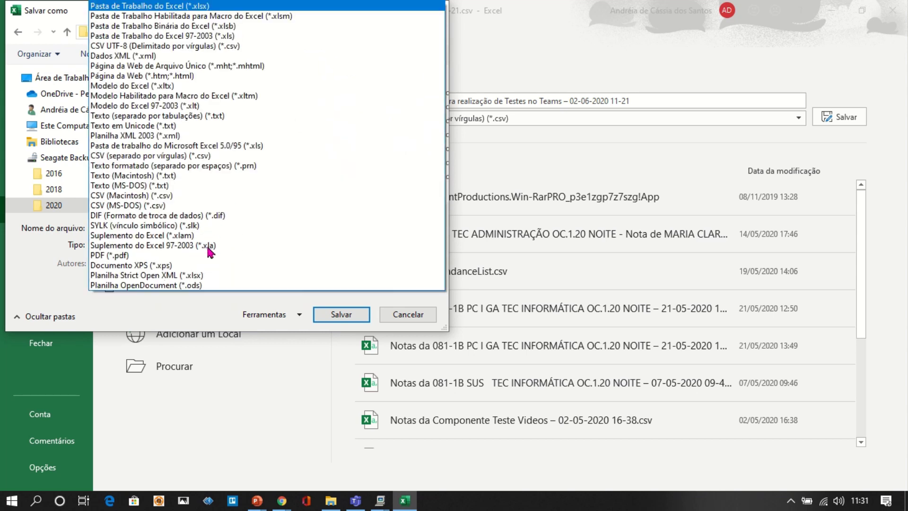
left_click(148, 6)
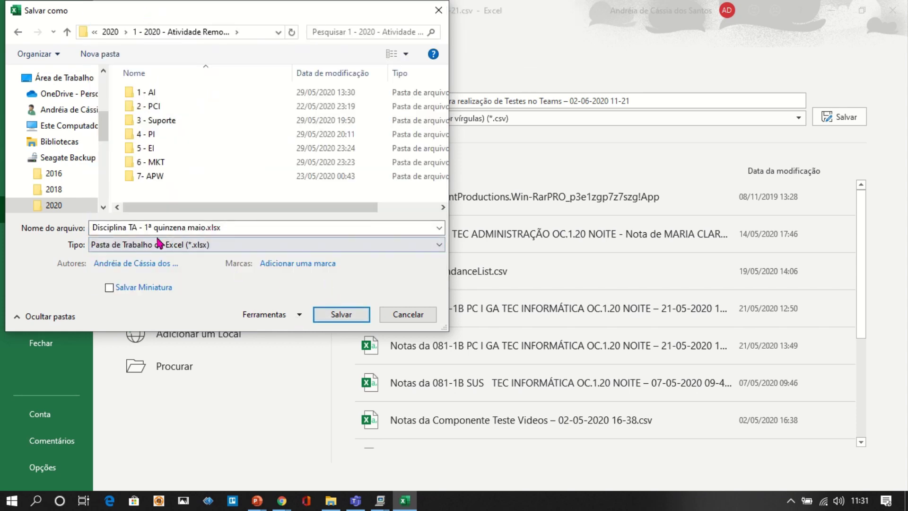
left_click(342, 316)
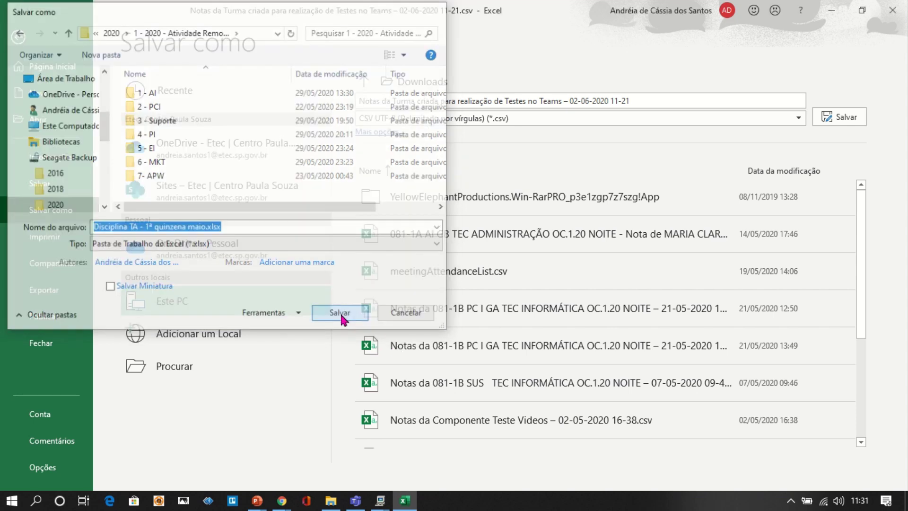